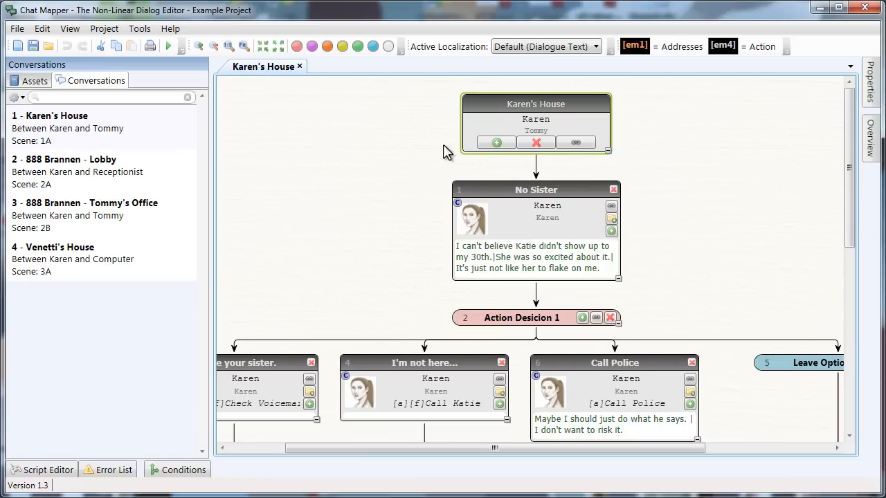
# - Open the 888 Brannen - Lobby conversation and scroll down to its final nodes
pyautogui.moveTo(364, 316); pyautogui.dragTo(449, 137)
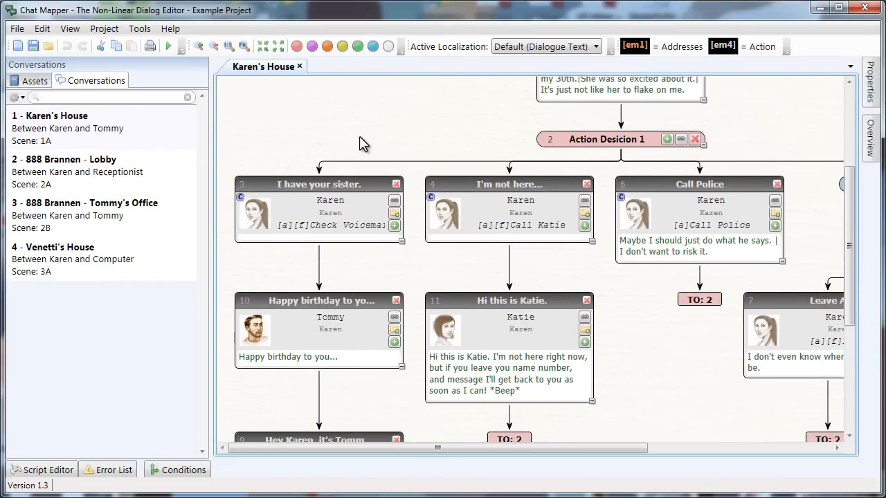
pyautogui.scroll(-1, 359, 143)
pyautogui.scroll(-1, 356, 239)
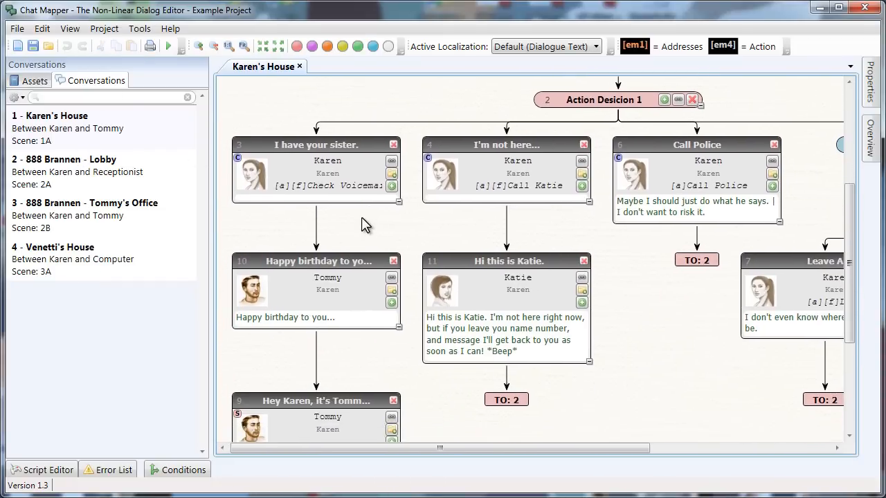
pyautogui.moveTo(658, 326); pyautogui.dragTo(678, 129)
pyautogui.moveTo(704, 173); pyautogui.dragTo(458, 395)
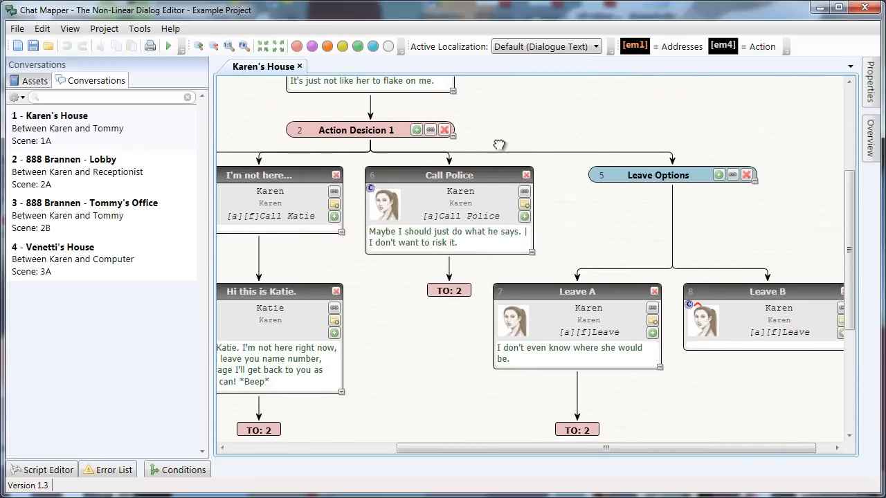
pyautogui.moveTo(499, 145); pyautogui.dragTo(618, 350)
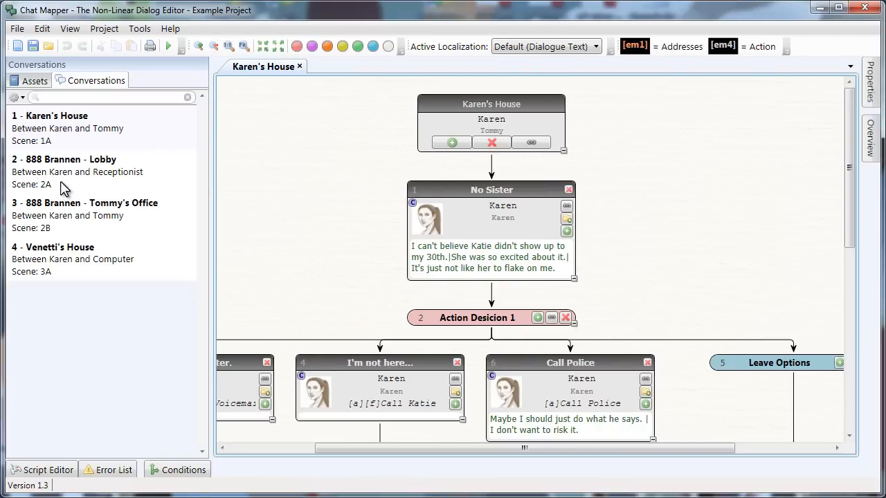
pyautogui.doubleClick(47, 178)
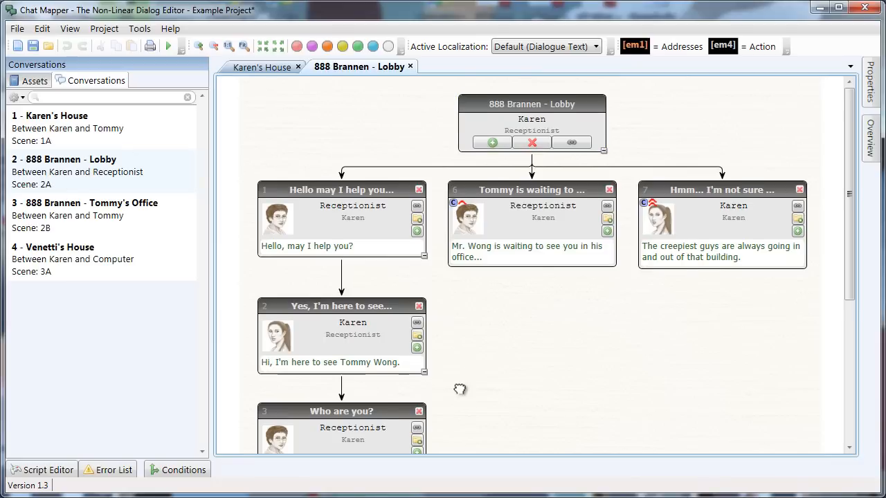
pyautogui.scroll(-5, 459, 389)
pyautogui.scroll(-2, 515, 235)
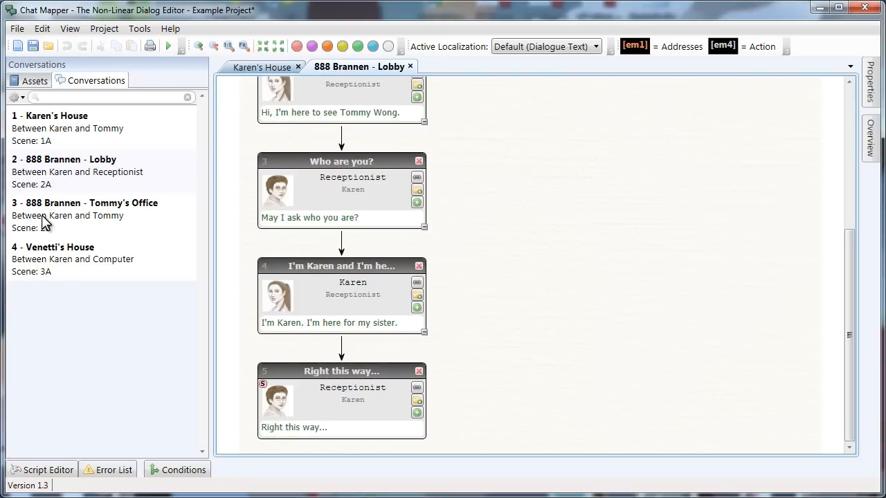
# - Link the Right this way... node to conversation 3 - 888 Brannen - Tommy's Office
pyautogui.click(311, 400)
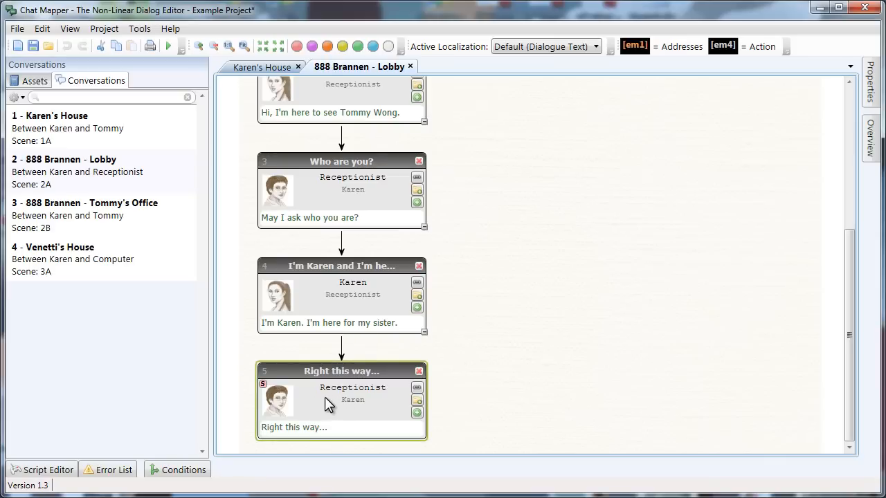
pyautogui.rightClick(325, 397)
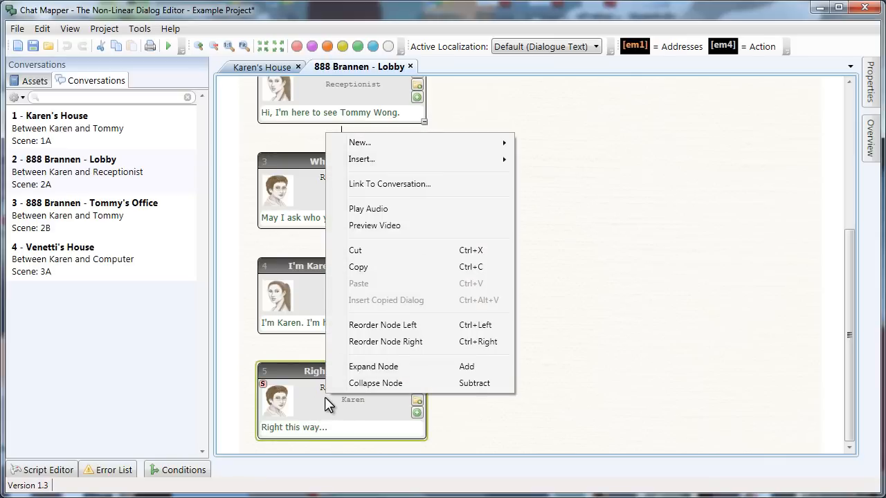
pyautogui.click(379, 186)
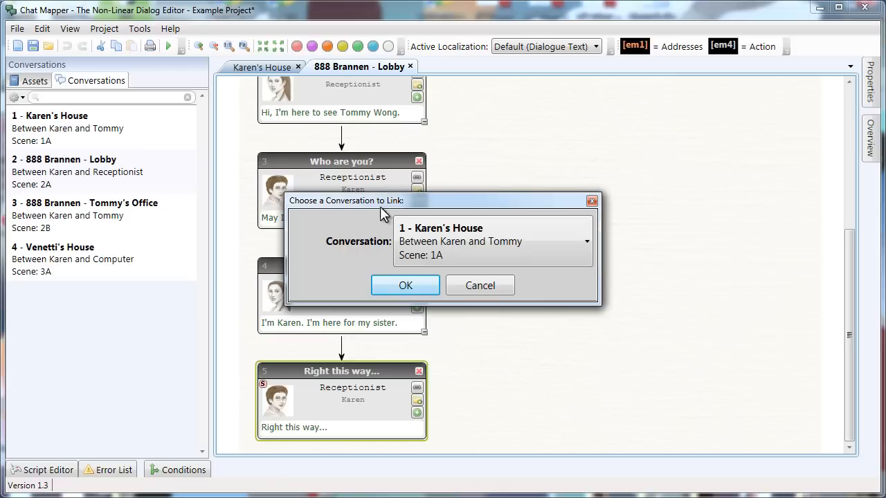
pyautogui.click(447, 241)
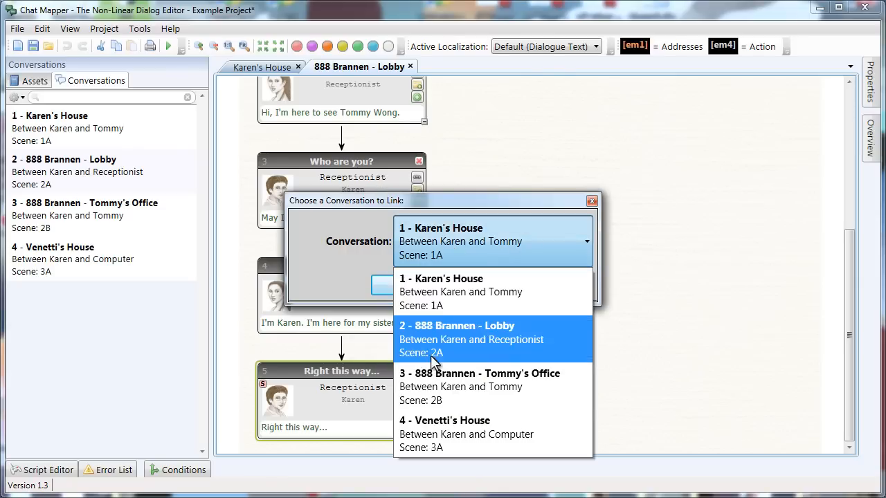
pyautogui.click(425, 386)
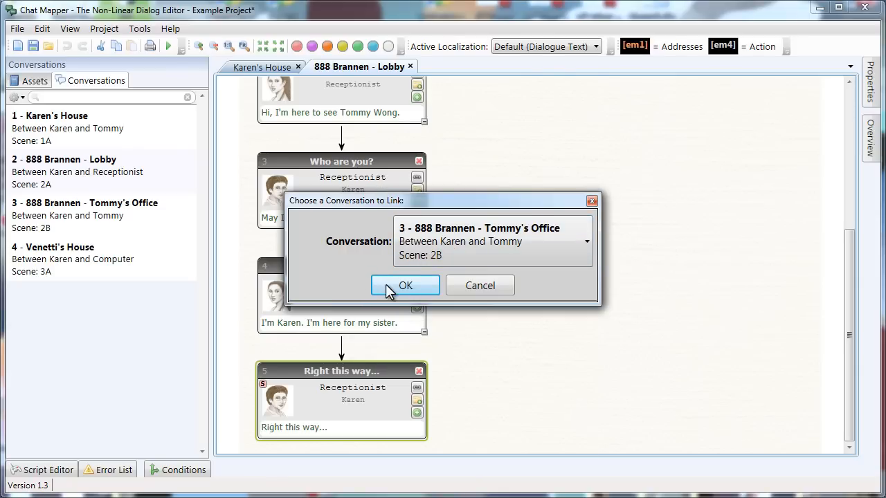
pyautogui.click(405, 285)
pyautogui.scroll(-1, 476, 373)
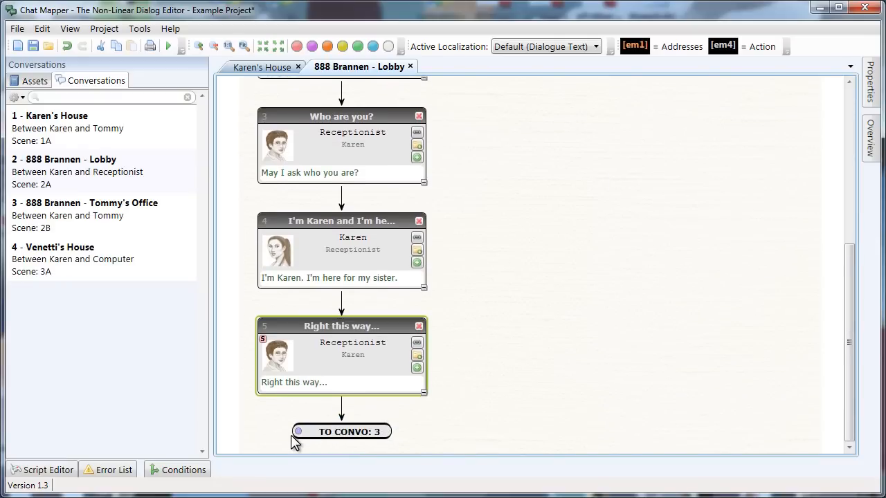
# - Follow the TO CONVO: 3 link into Tommy's Office, then compare it with the Lobby tab
pyautogui.rightClick(349, 430)
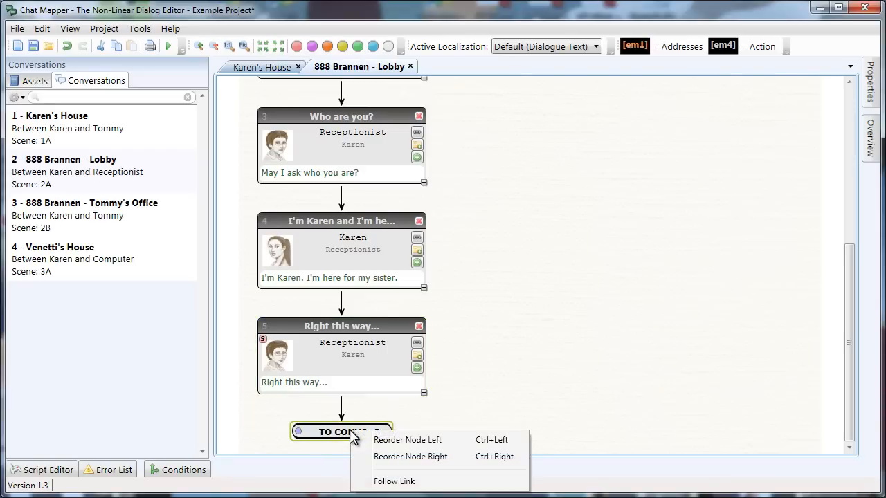
pyautogui.click(389, 481)
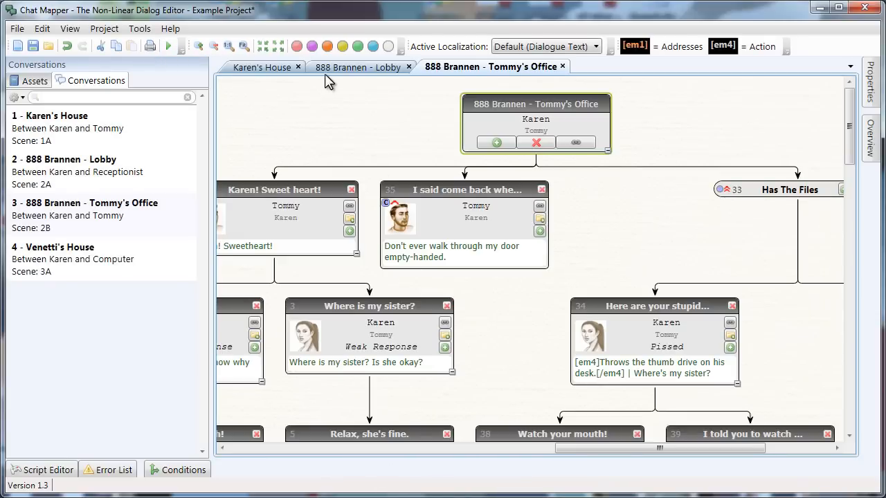
pyautogui.click(367, 67)
pyautogui.click(359, 364)
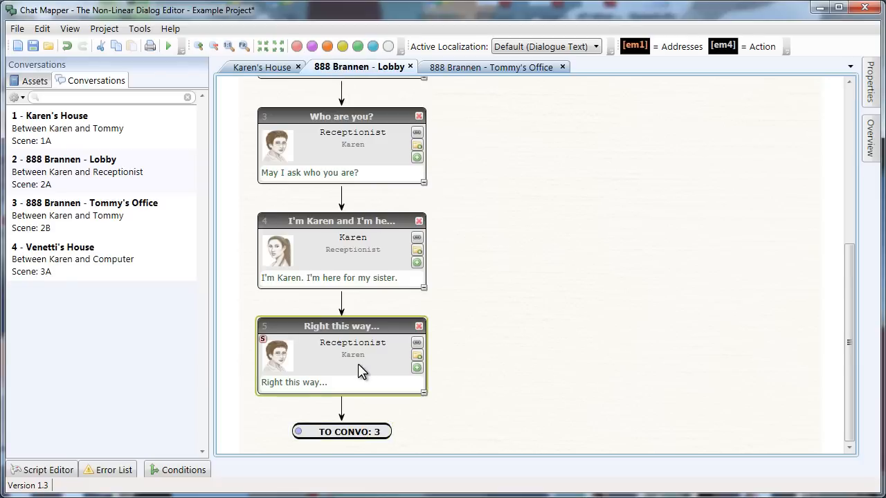
pyautogui.click(471, 66)
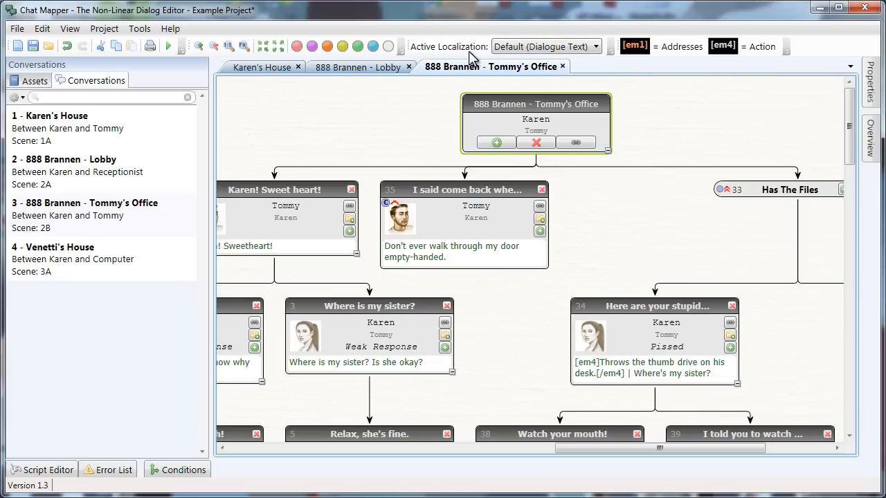
# - In Project Settings, view the Dialogue Nodes custom asset fields and Dialogue Text's Localization type
pyautogui.click(536, 49)
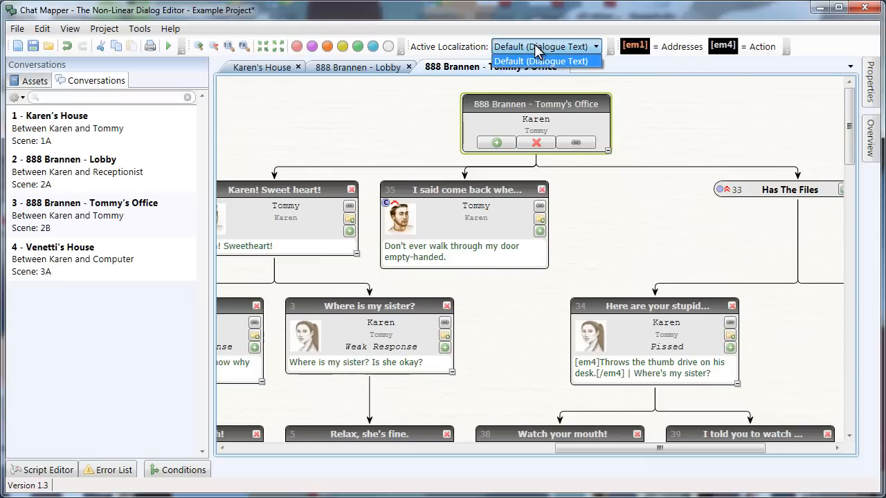
pyautogui.click(536, 61)
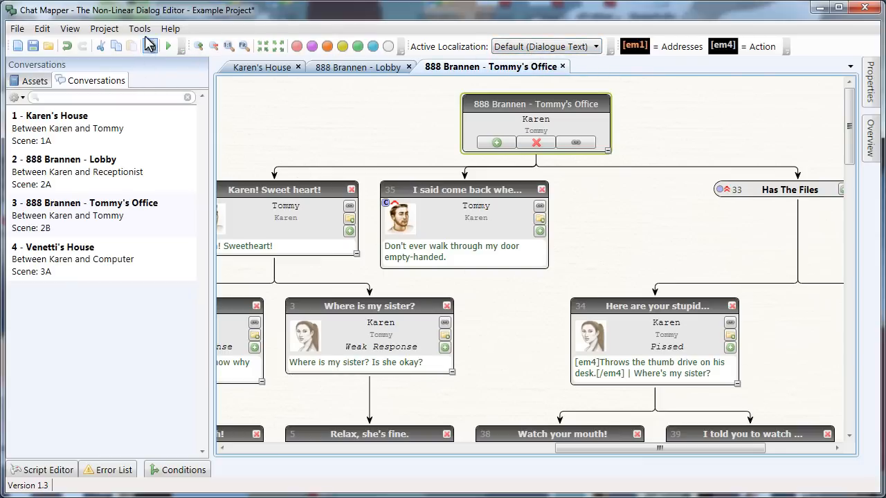
pyautogui.click(105, 29)
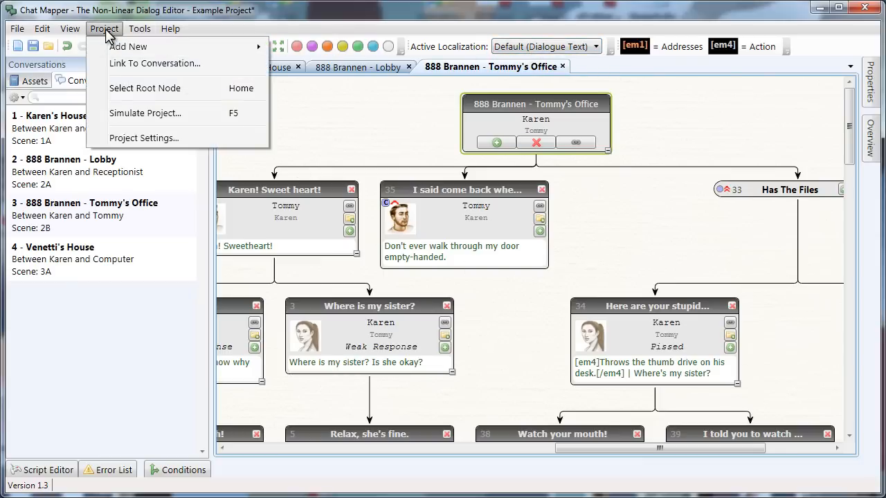
pyautogui.click(138, 138)
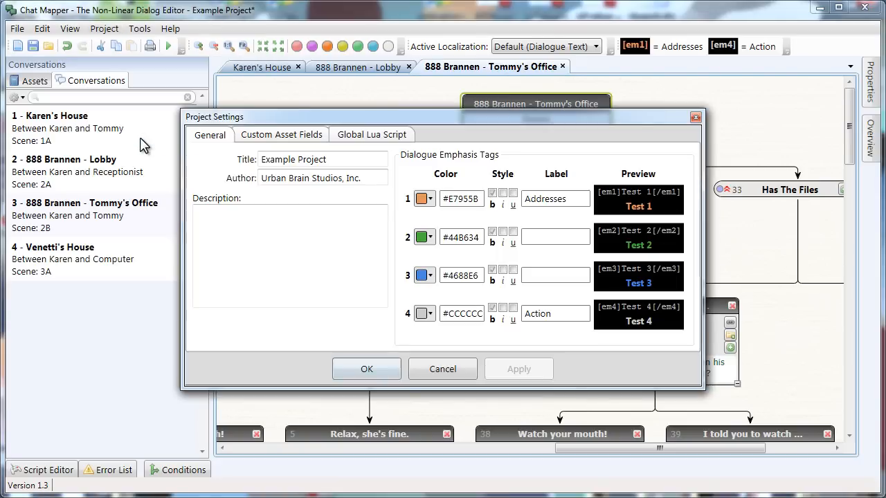
pyautogui.click(275, 136)
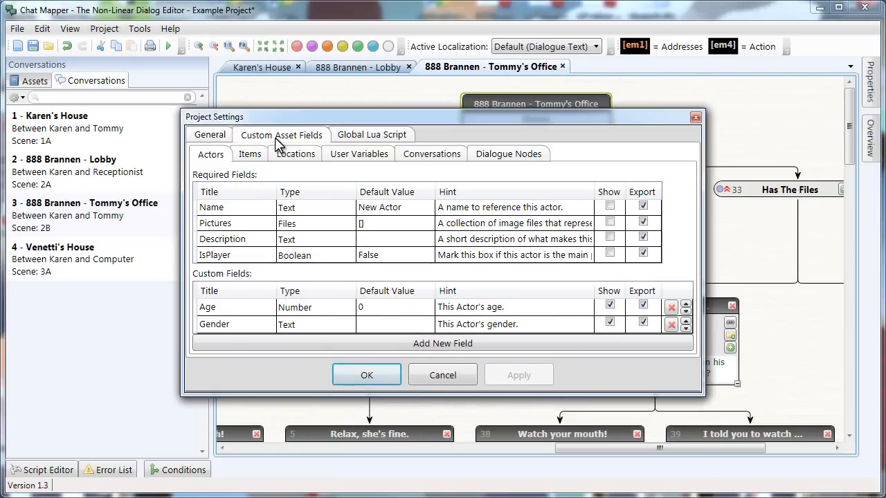
pyautogui.click(487, 156)
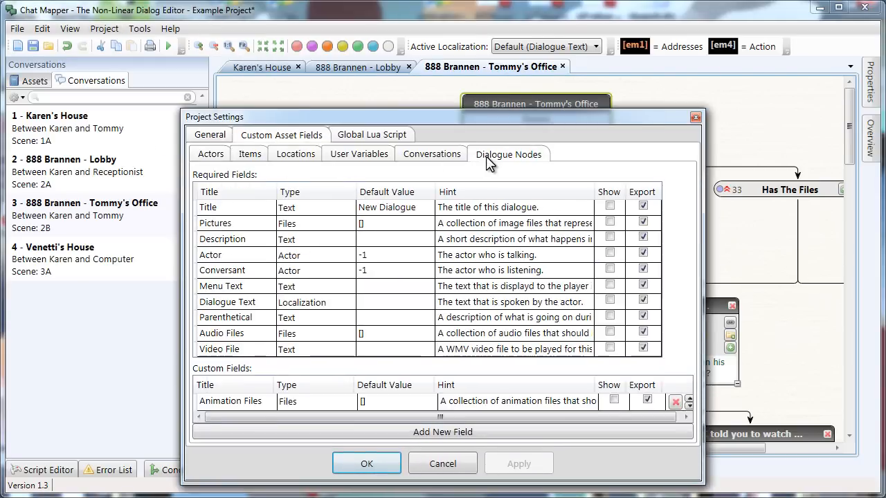
pyautogui.click(237, 308)
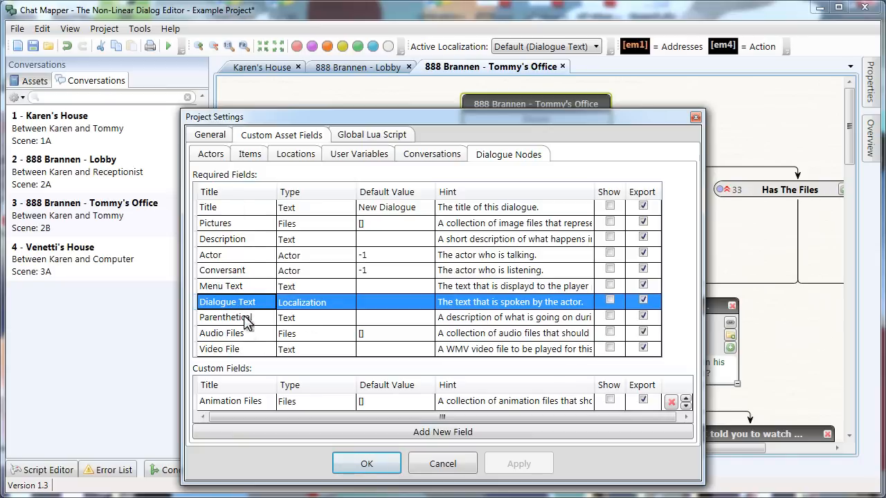
pyautogui.click(297, 305)
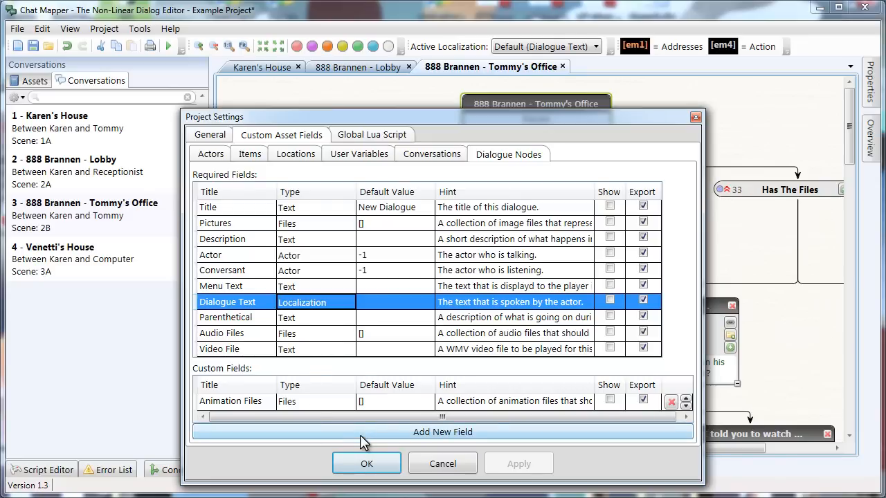
# - Add a dialogue-node custom field named fr-FR with type Localization
pyautogui.moveTo(324, 131); pyautogui.dragTo(328, 59)
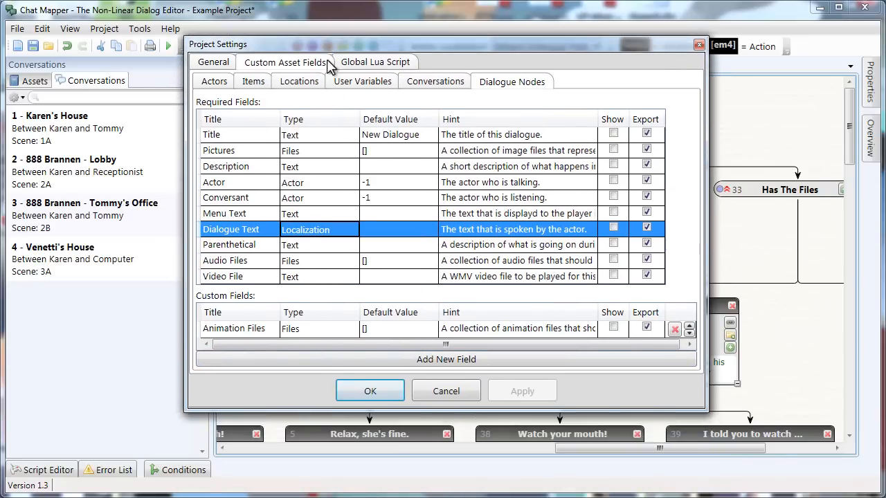
pyautogui.click(340, 359)
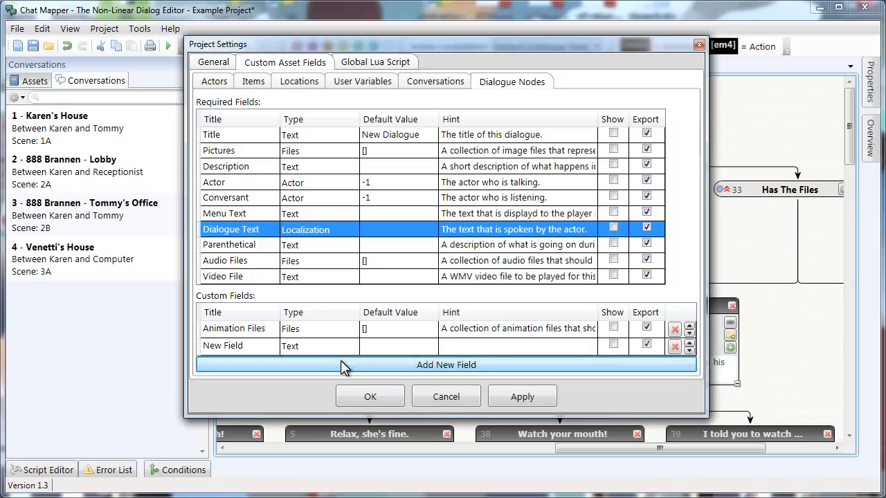
pyautogui.doubleClick(240, 346)
pyautogui.write('fr-FR')
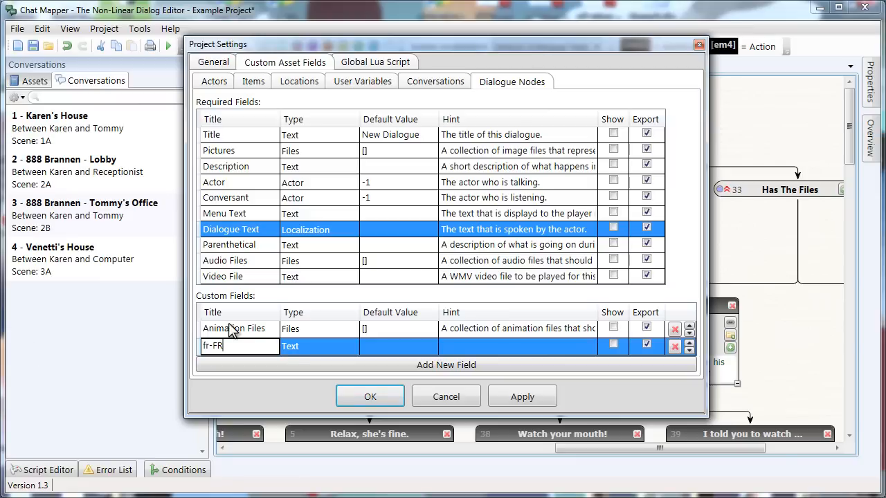
pyautogui.click(306, 350)
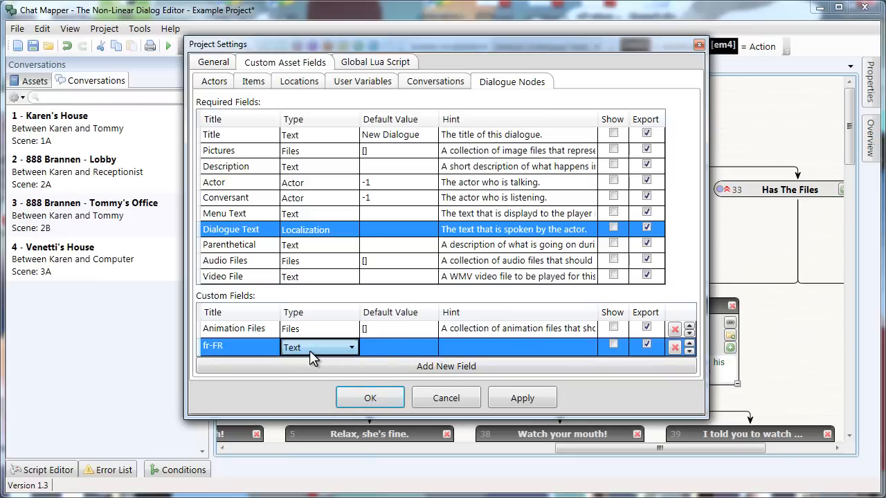
pyautogui.click(309, 350)
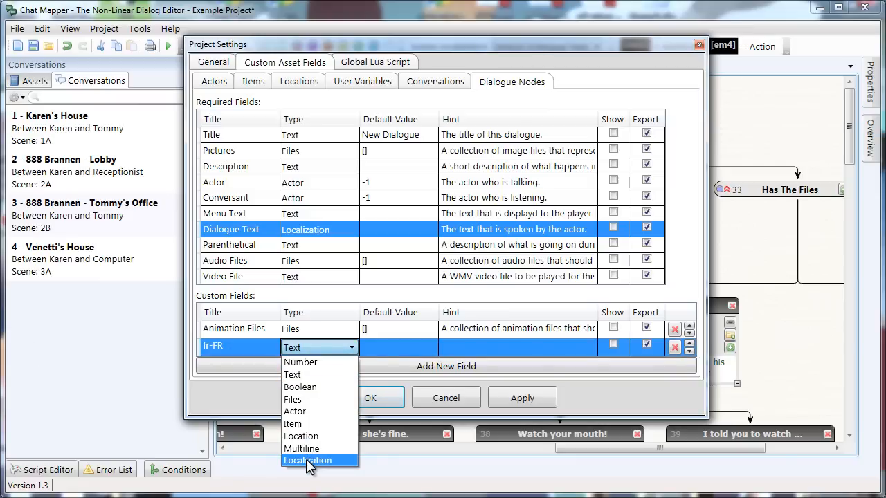
pyautogui.click(307, 460)
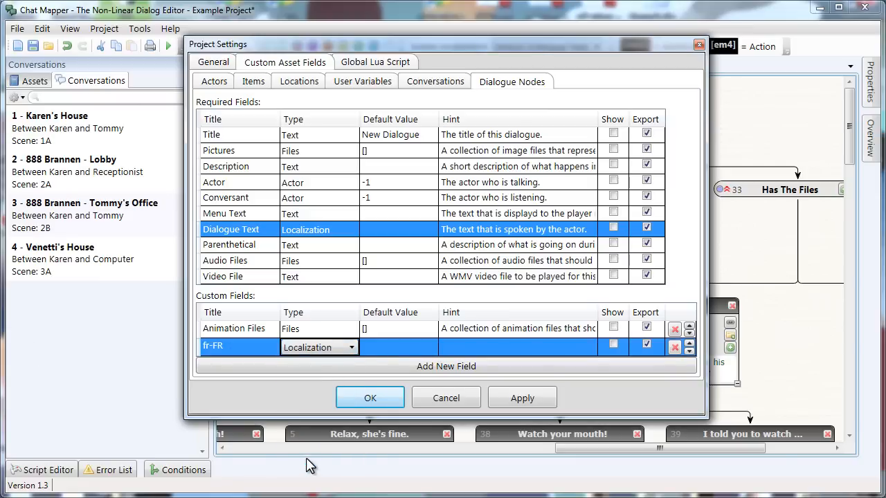
# - Add a second Localization field named es-ES and accept the project settings
pyautogui.click(392, 366)
pyautogui.doubleClick(240, 360)
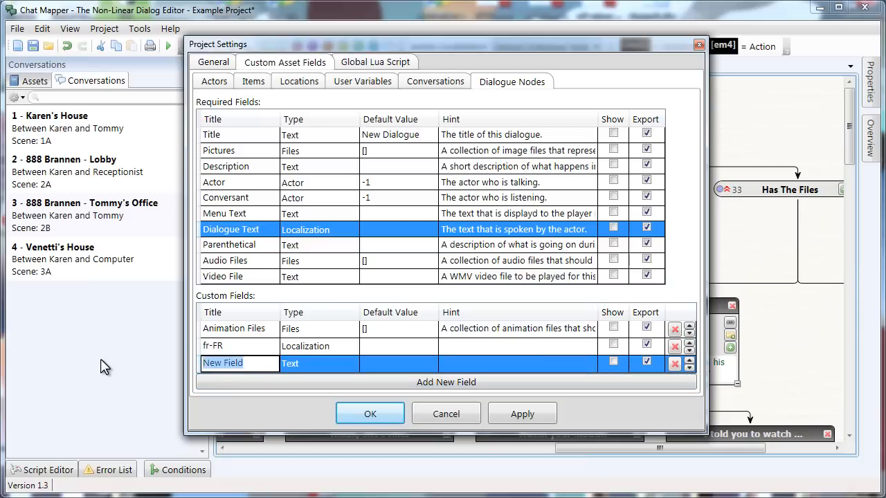
pyautogui.write('es-ES')
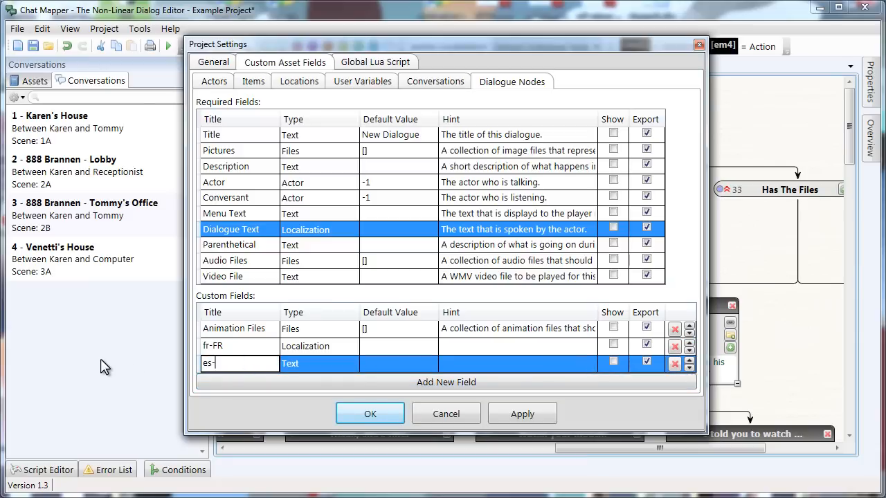
pyautogui.click(320, 368)
pyautogui.click(316, 369)
pyautogui.click(307, 476)
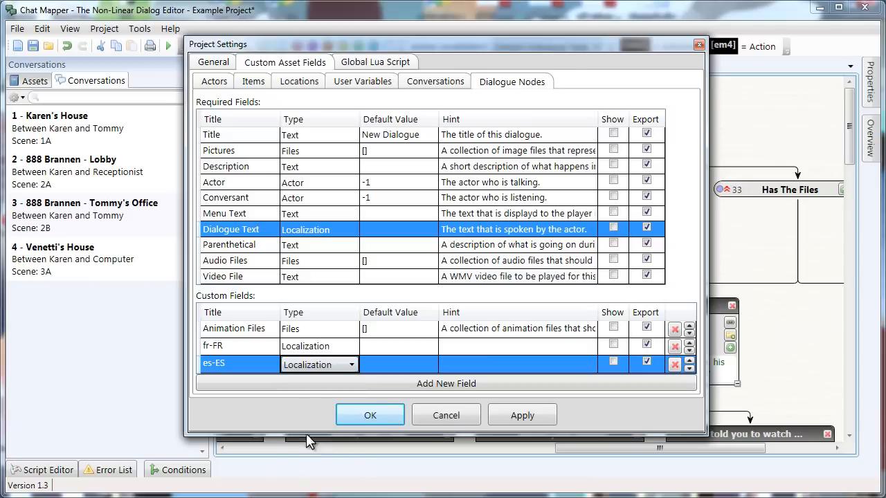
pyautogui.click(332, 350)
pyautogui.click(336, 370)
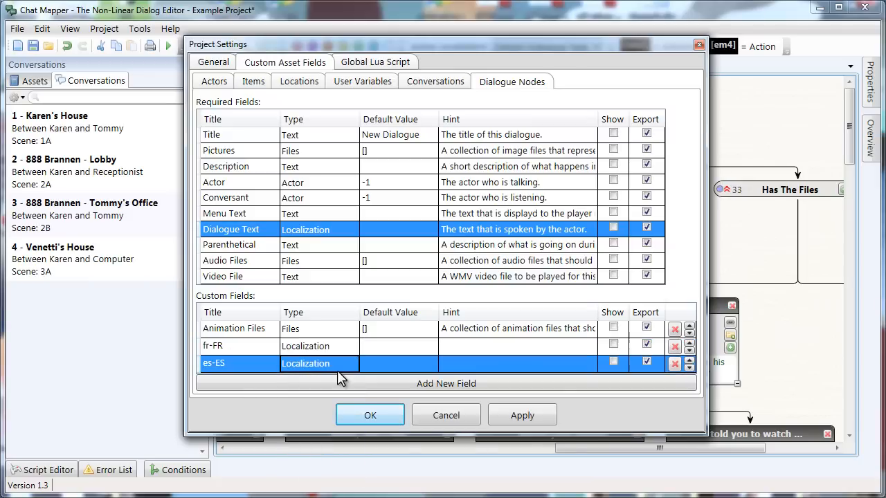
pyautogui.click(362, 415)
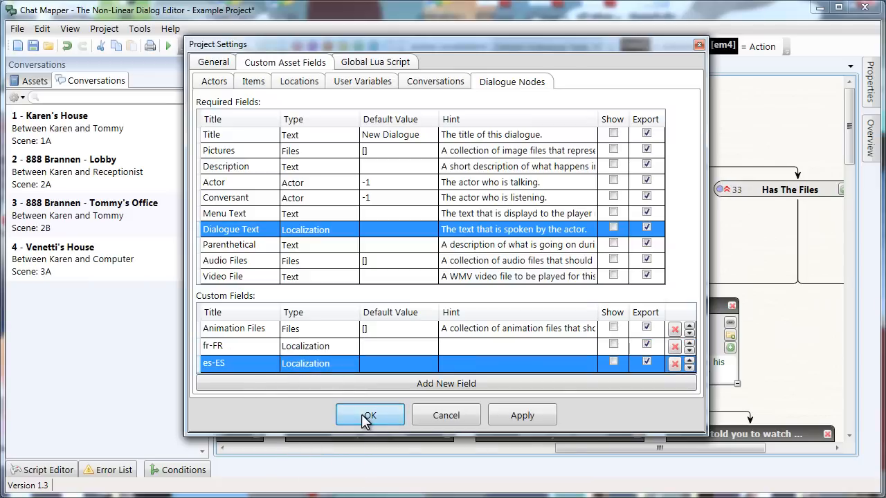
# - Check node 35's empty fr-FR and es-ES property fields, then open the Active Localization list
pyautogui.click(367, 416)
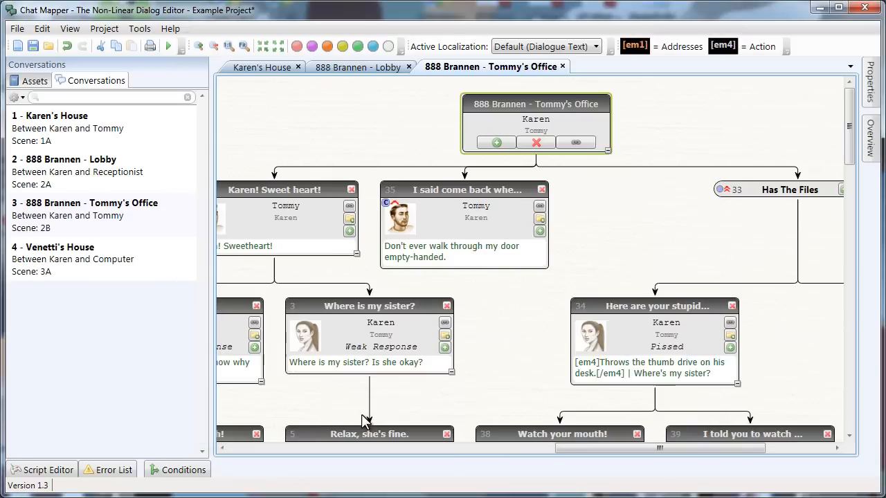
pyautogui.click(456, 237)
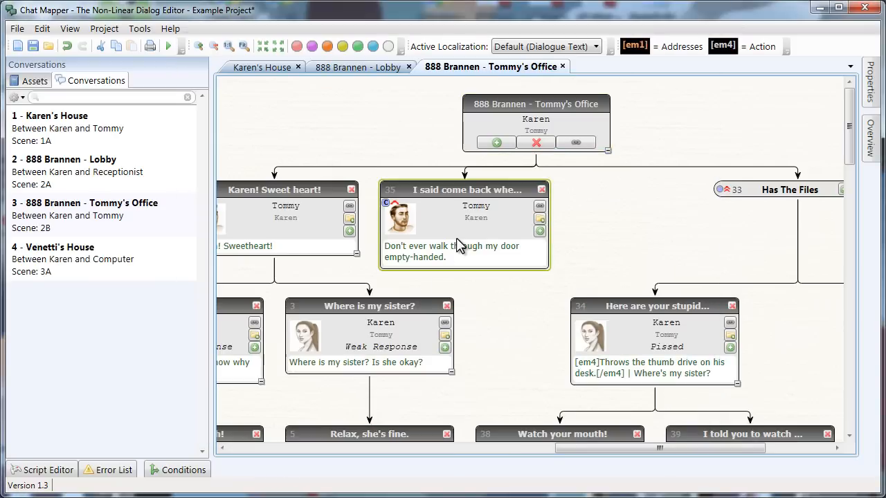
pyautogui.click(870, 82)
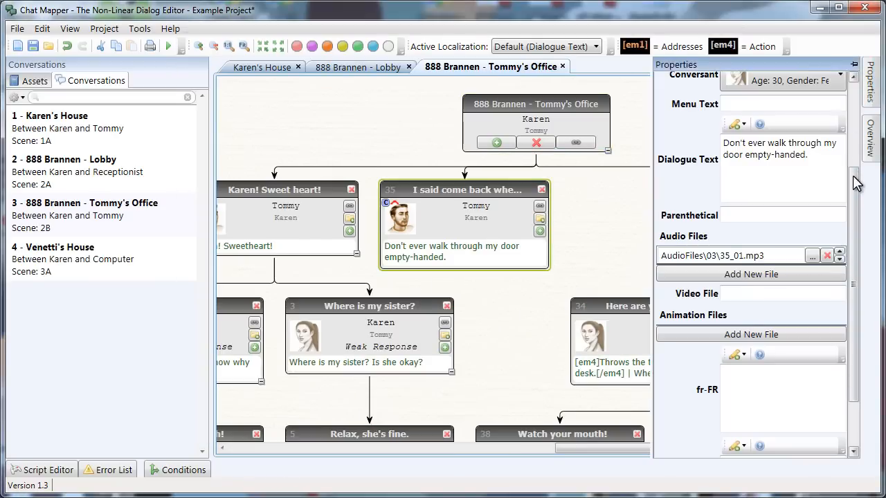
pyautogui.moveTo(855, 182); pyautogui.dragTo(856, 245)
pyautogui.click(771, 333)
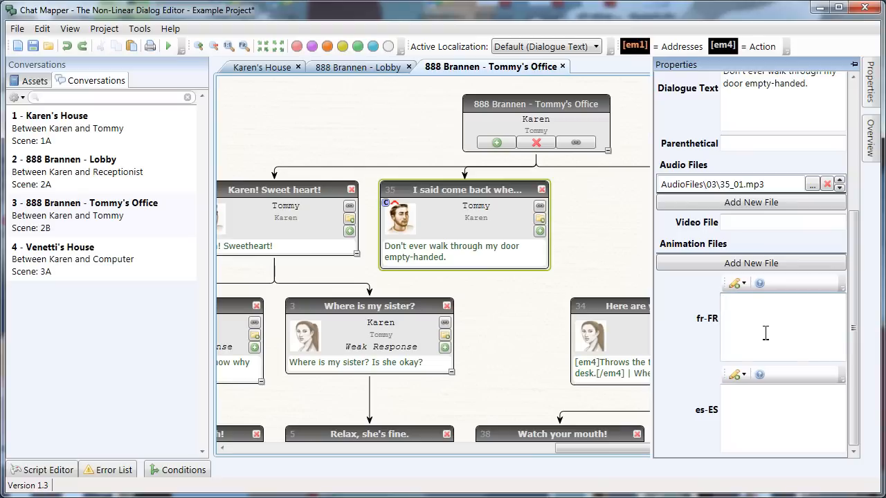
pyautogui.click(754, 420)
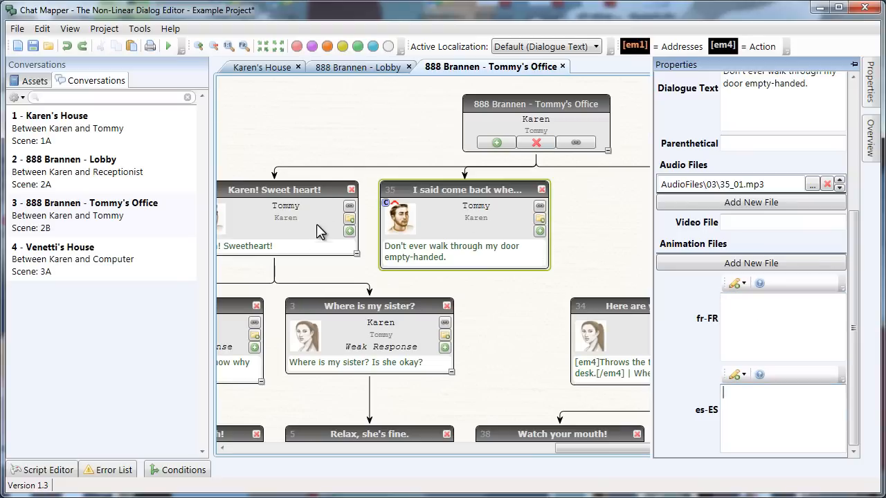
pyautogui.click(737, 321)
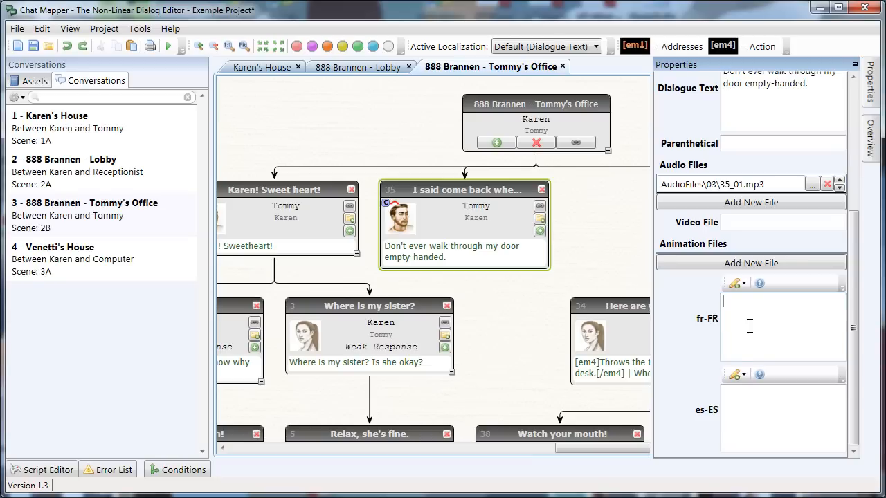
pyautogui.click(619, 203)
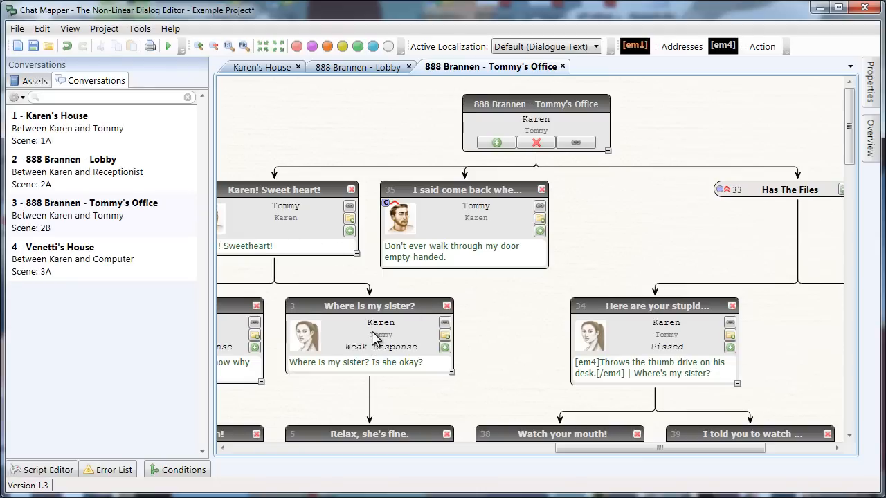
pyautogui.click(517, 47)
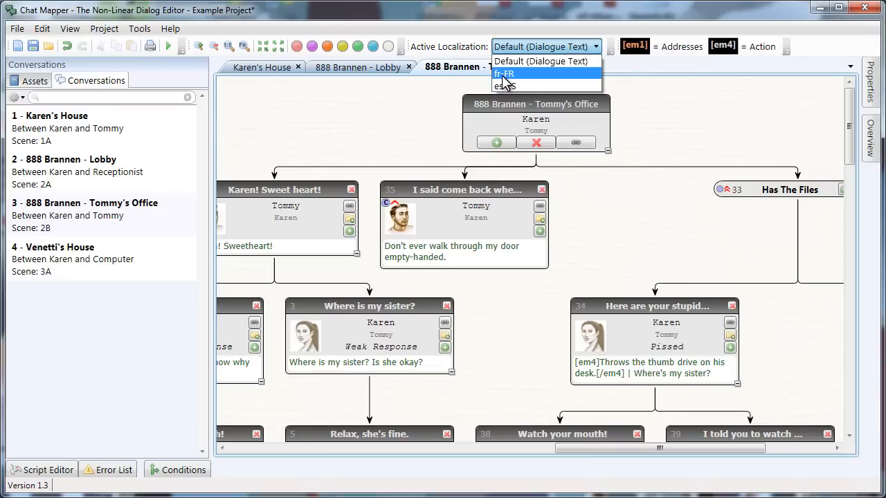
# - Switch the active localization to fr-FR and look over the nodes, now without dialogue text
pyautogui.click(510, 72)
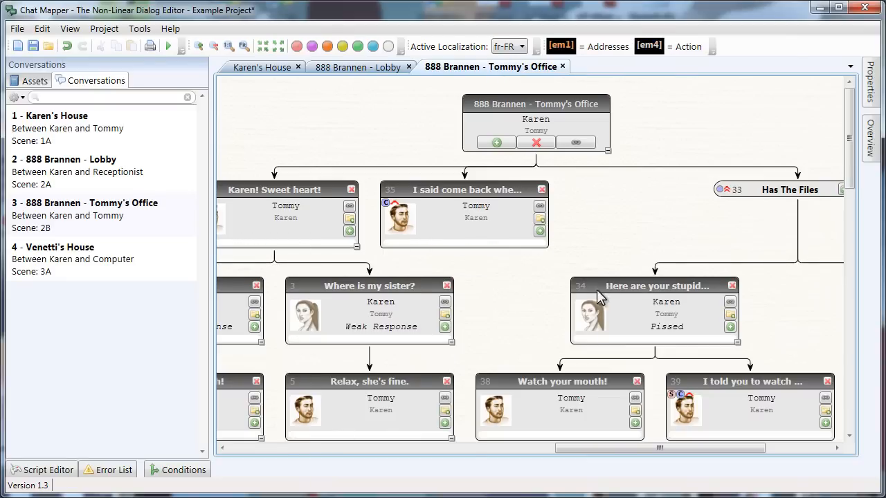
pyautogui.moveTo(477, 311); pyautogui.dragTo(612, 209)
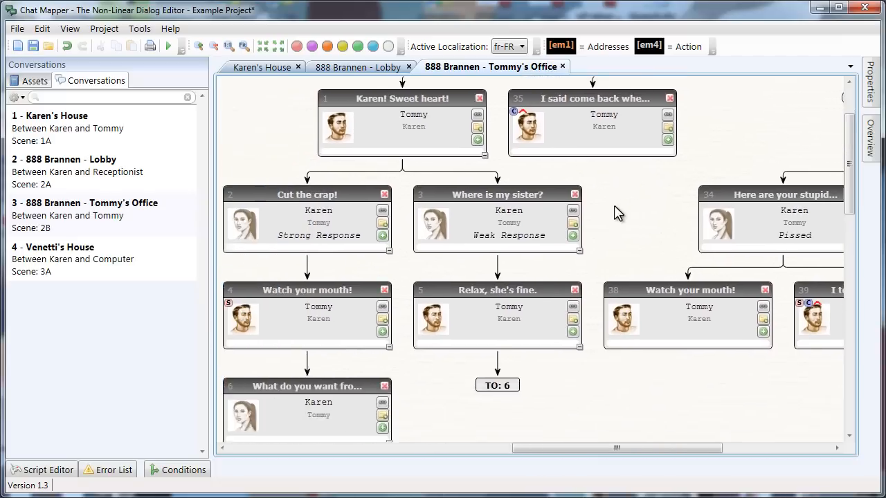
pyautogui.moveTo(590, 391); pyautogui.dragTo(651, 206)
pyautogui.moveTo(639, 291); pyautogui.dragTo(622, 121)
pyautogui.moveTo(695, 109); pyautogui.dragTo(494, 316)
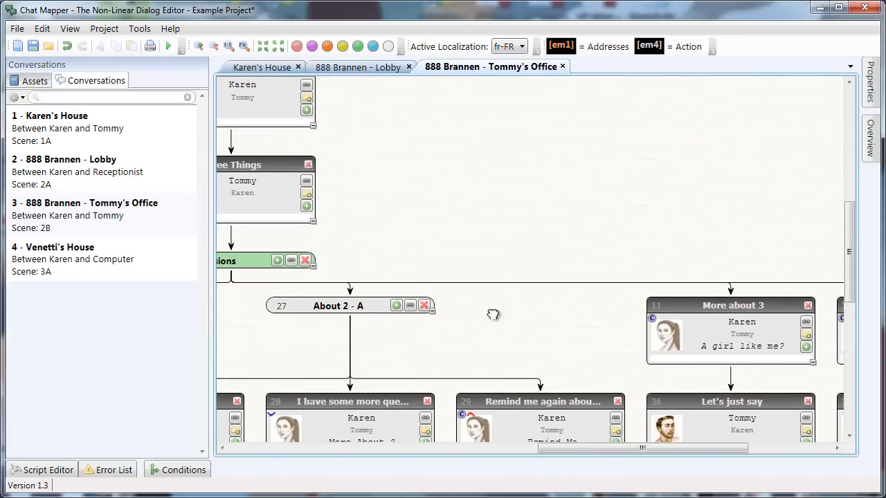
pyautogui.moveTo(502, 132); pyautogui.dragTo(583, 287)
pyautogui.moveTo(601, 318); pyautogui.dragTo(524, 352)
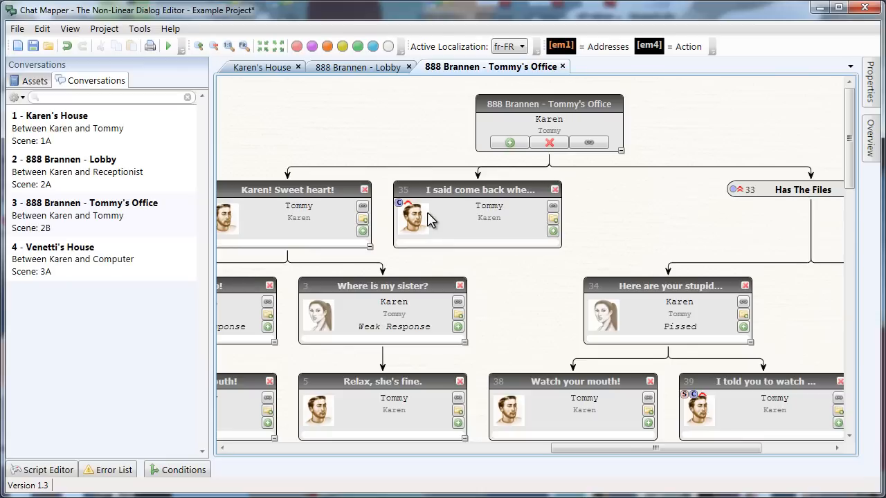
# - Set Active Localization back to Default (Dialogue Text)
pyautogui.click(511, 46)
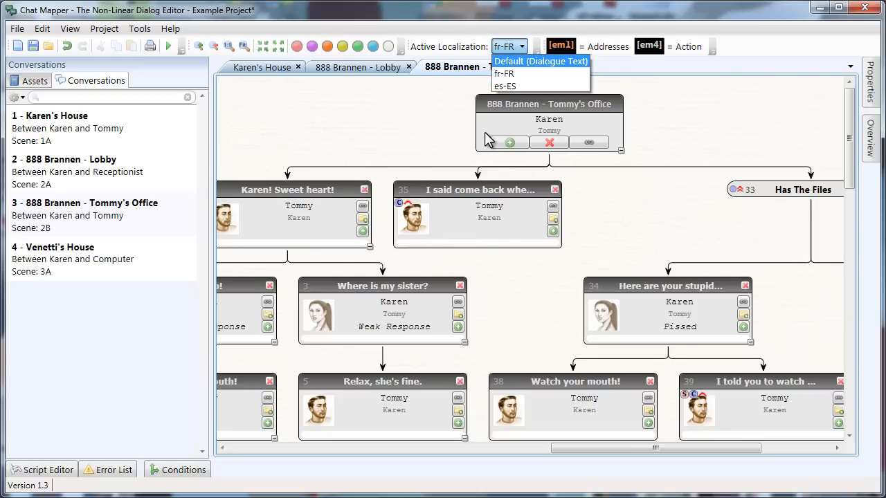
pyautogui.click(505, 63)
pyautogui.moveTo(501, 342); pyautogui.dragTo(584, 331)
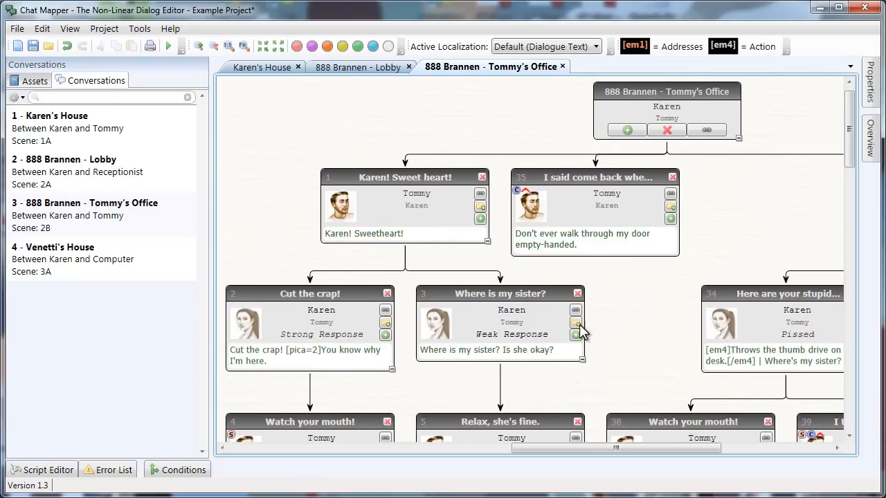
pyautogui.click(17, 29)
# - Export the project data to Excel as Example_Assets.xlsx in the Chat Mapper Tutorial folder
pyautogui.moveTo(55, 169)
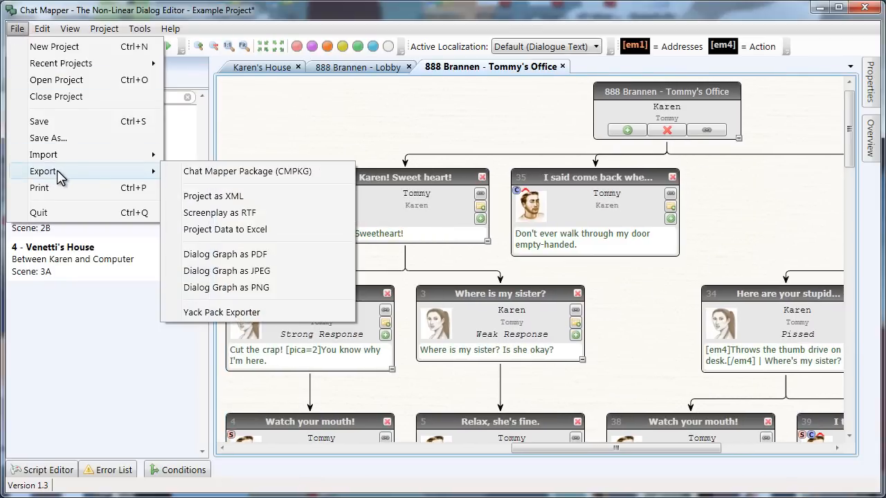
pyautogui.click(255, 231)
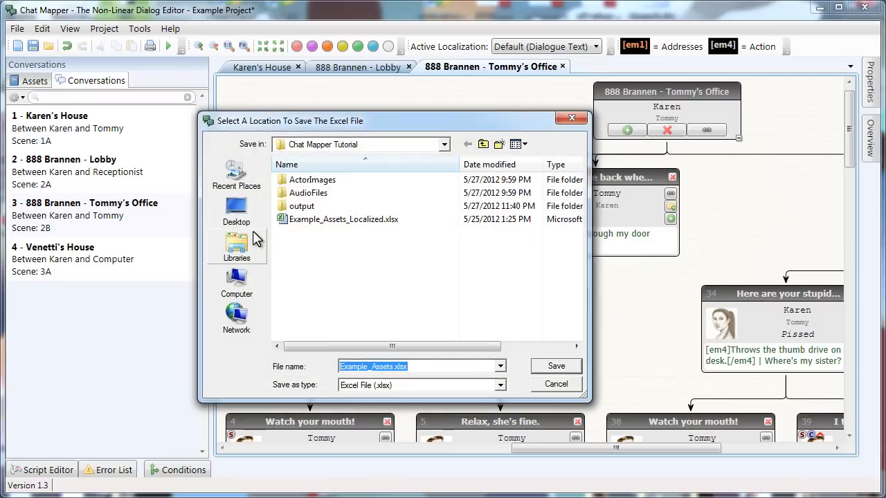
pyautogui.click(392, 368)
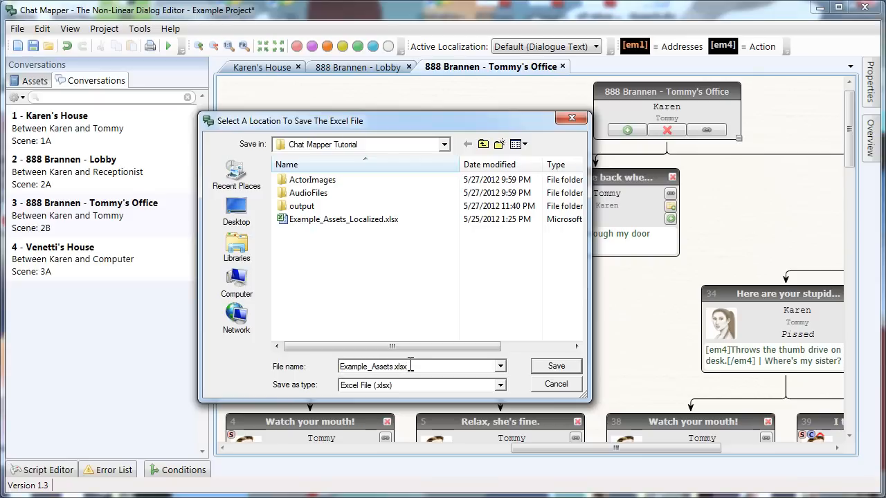
pyautogui.click(539, 367)
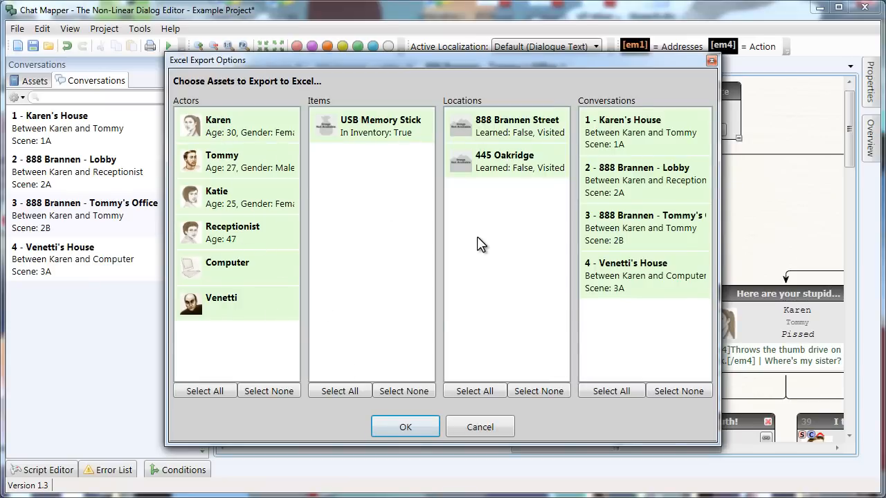
# - Deselect all actors, items and locations so only conversations are exported, and acknowledge completion
pyautogui.click(269, 391)
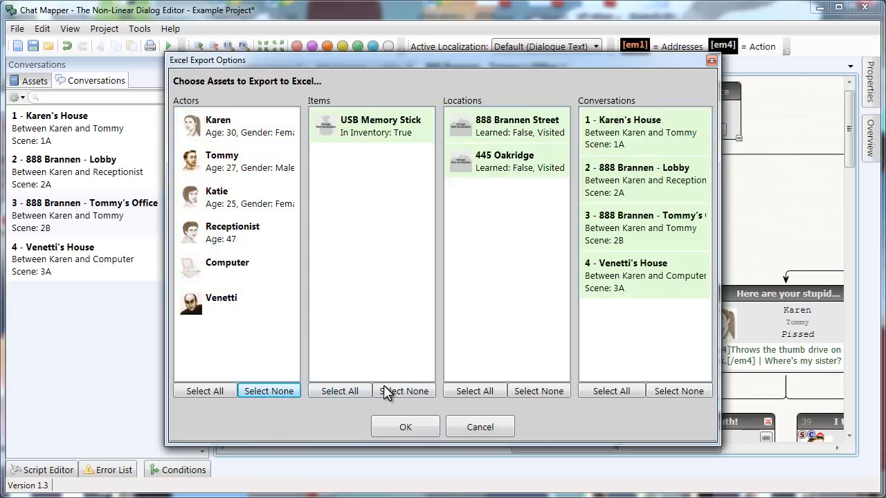
pyautogui.click(389, 391)
pyautogui.click(526, 392)
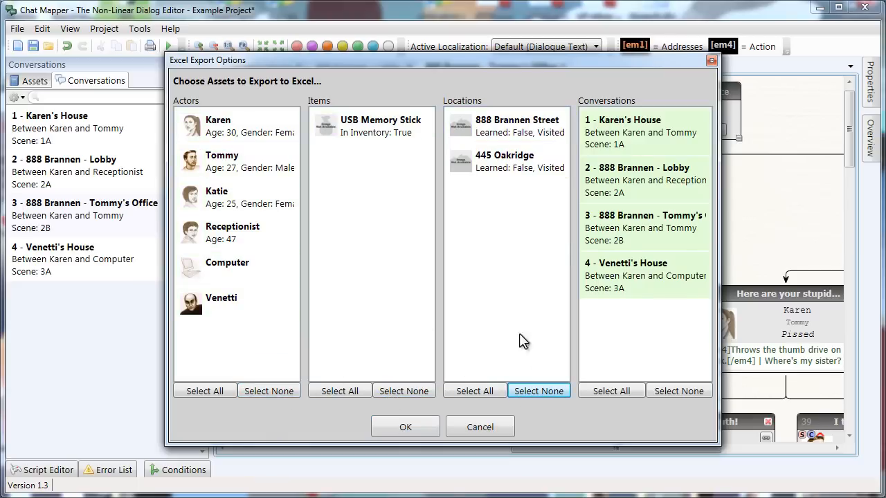
pyautogui.click(403, 427)
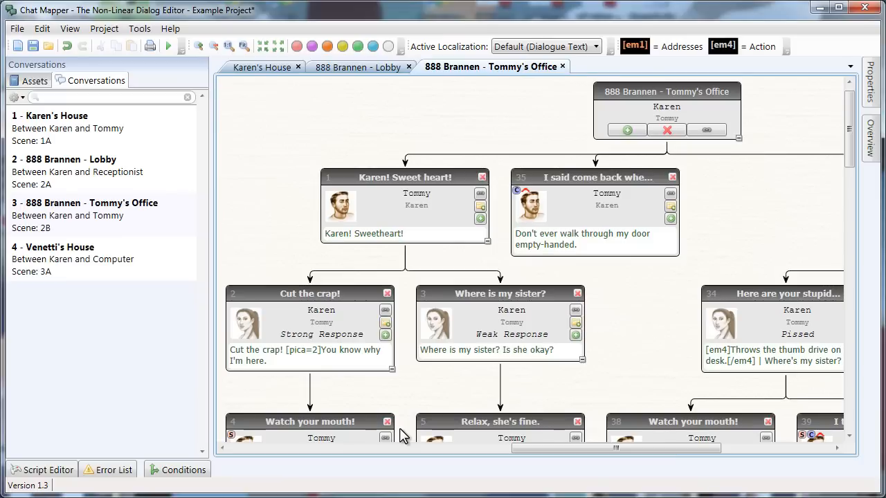
pyautogui.click(405, 305)
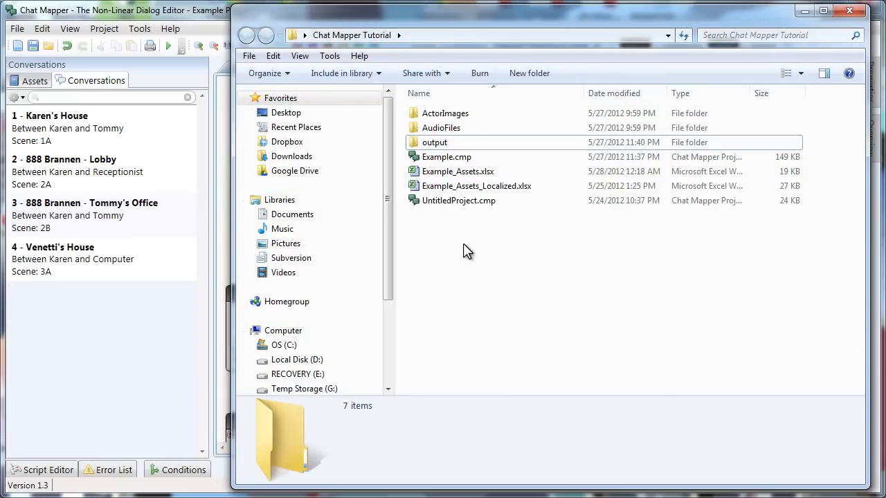
# - Open Example_Assets.xlsx in Excel, maximize it, and review sheet C2's title and Menu Text cells
pyautogui.doubleClick(448, 173)
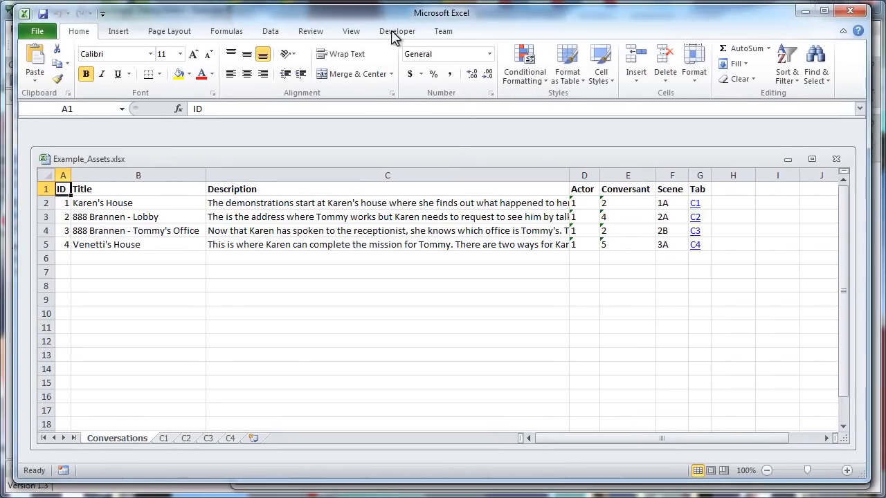
pyautogui.doubleClick(116, 159)
pyautogui.click(145, 458)
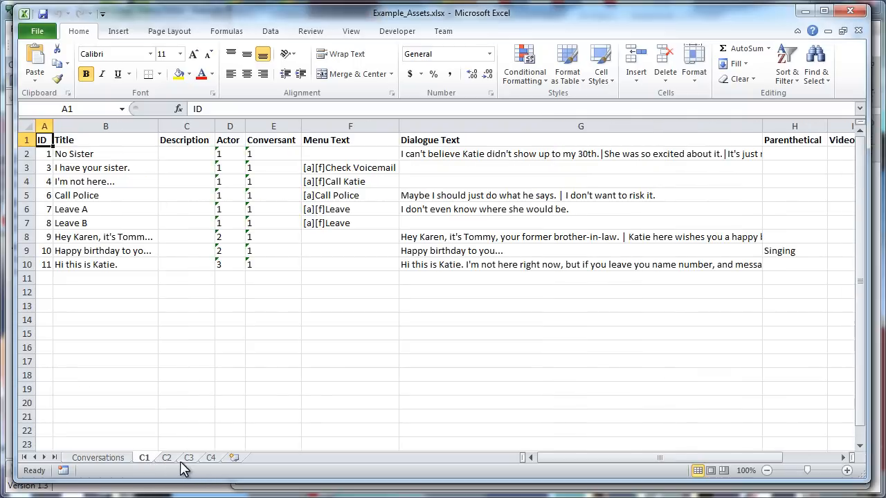
pyautogui.click(168, 462)
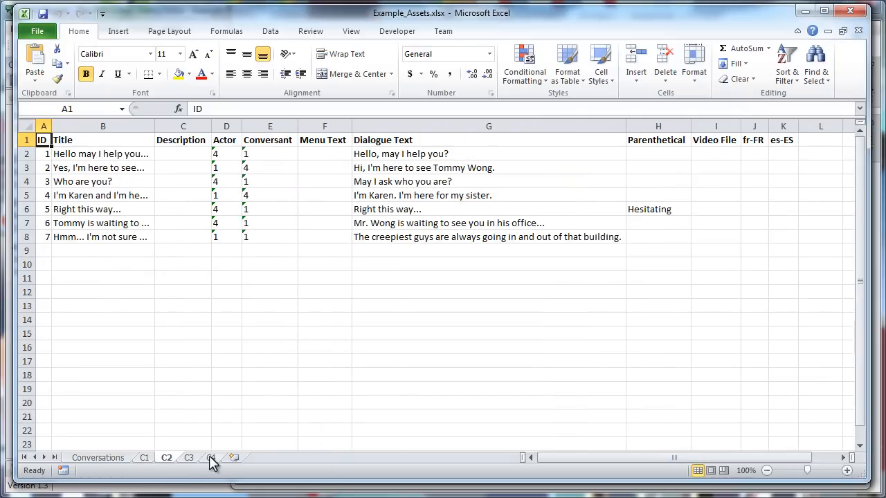
pyautogui.click(83, 153)
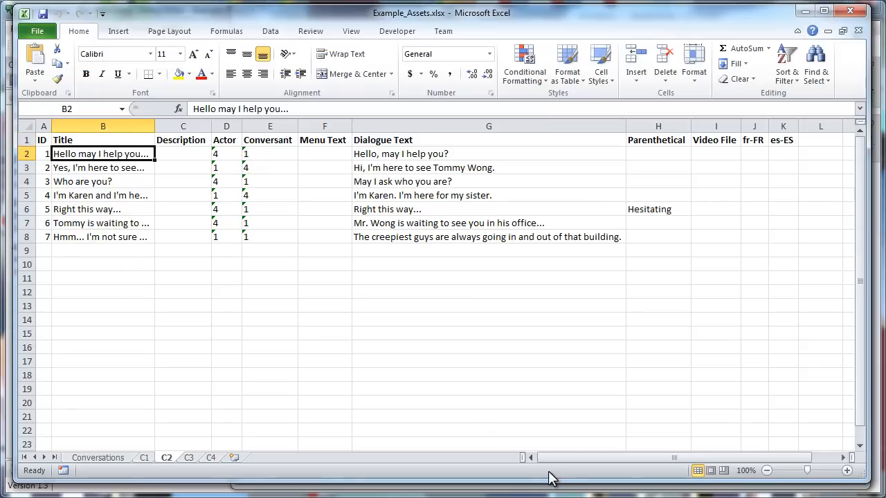
pyautogui.click(305, 153)
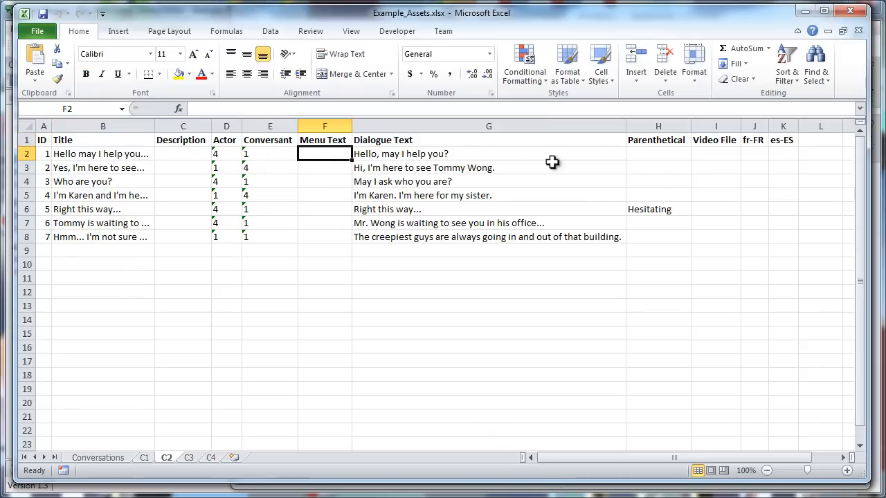
# - Widen the empty fr-FR and es-ES columns, inspect J2:K8, then close Excel without saving
pyautogui.moveTo(603, 462); pyautogui.dragTo(639, 461)
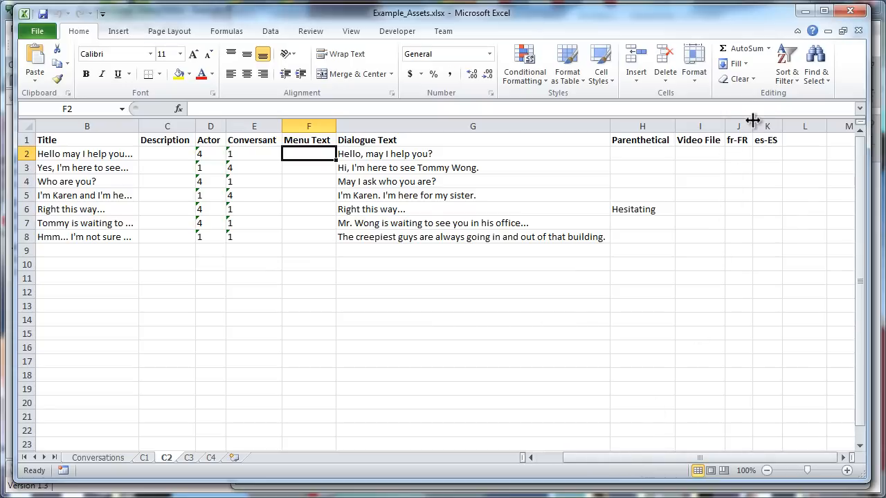
pyautogui.moveTo(752, 122); pyautogui.dragTo(849, 125)
pyautogui.click(756, 153)
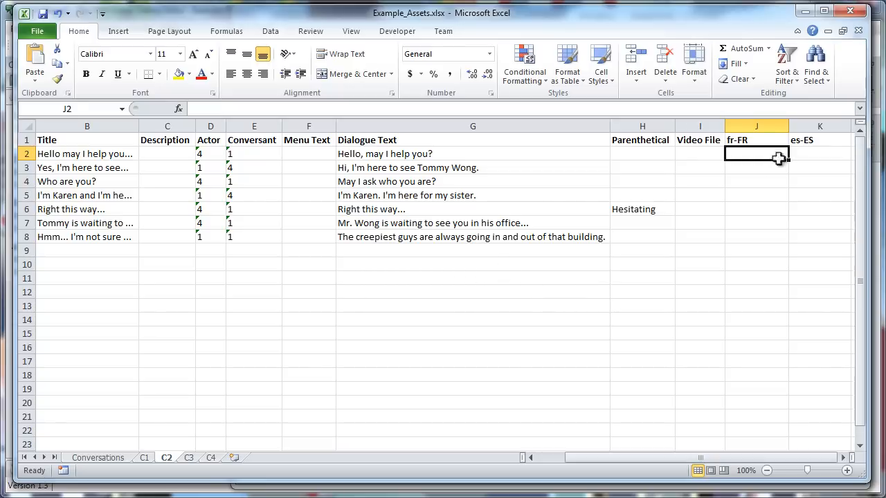
pyautogui.moveTo(767, 158); pyautogui.dragTo(806, 239)
pyautogui.click(688, 197)
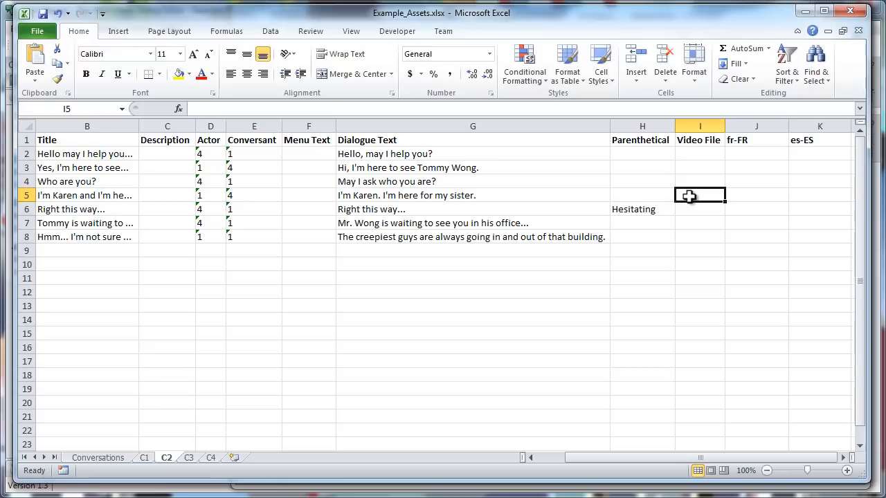
pyautogui.click(848, 11)
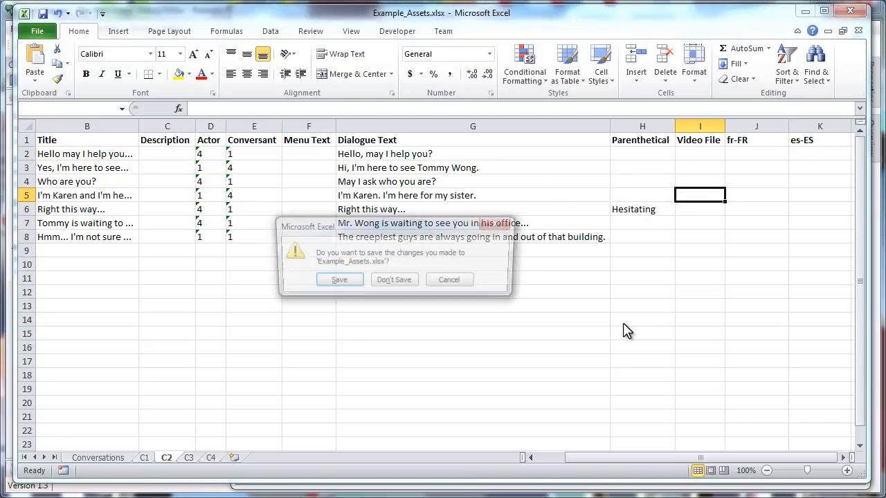
pyautogui.click(390, 282)
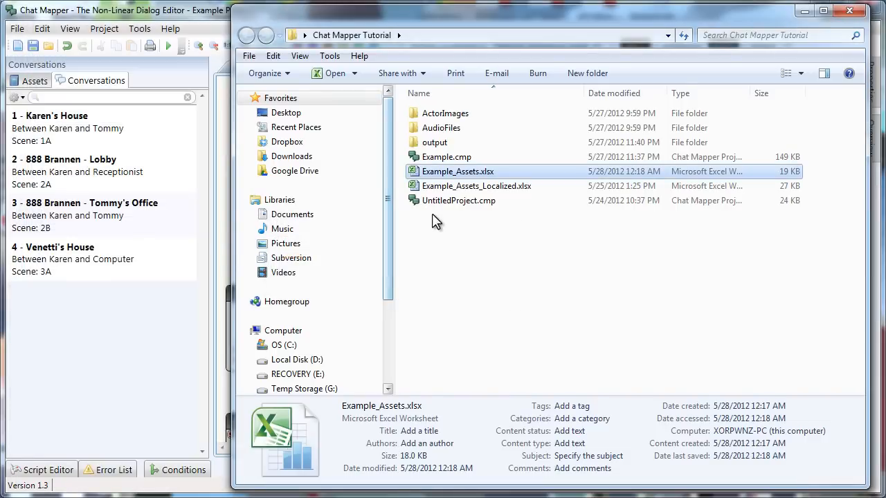
# - Open Example_Assets_Localized.xlsx in Excel and go to sheet C1
pyautogui.click(462, 189)
pyautogui.doubleClick(461, 188)
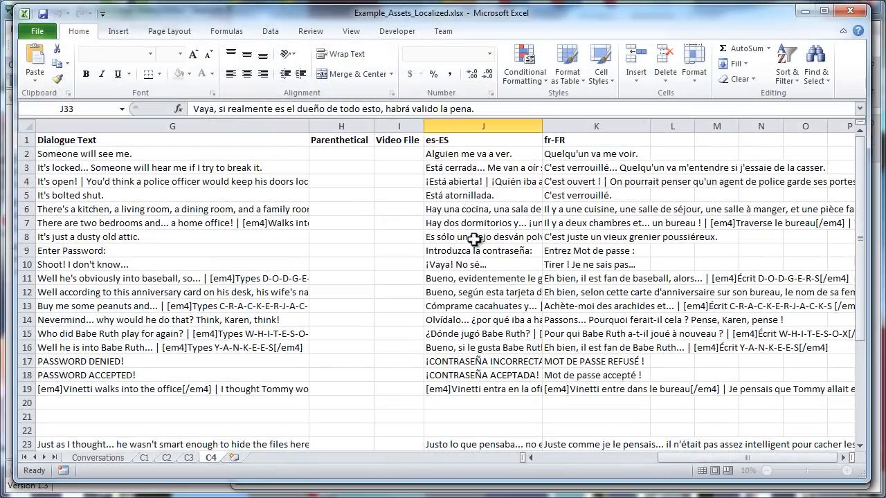
pyautogui.moveTo(680, 456); pyautogui.dragTo(257, 459)
pyautogui.click(145, 459)
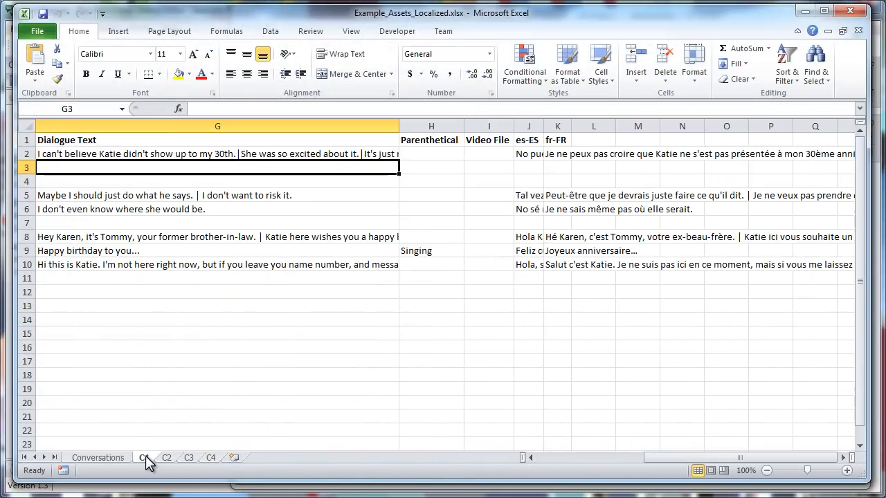
pyautogui.moveTo(660, 457)
pyautogui.mouseDown()
pyautogui.moveTo(620, 459)
pyautogui.moveTo(652, 453)
pyautogui.mouseUp()
# - Widen the translation columns, check the es-ES and fr-FR text in J2 and K2, close unsaved
pyautogui.moveTo(546, 125); pyautogui.dragTo(679, 125)
pyautogui.click(561, 156)
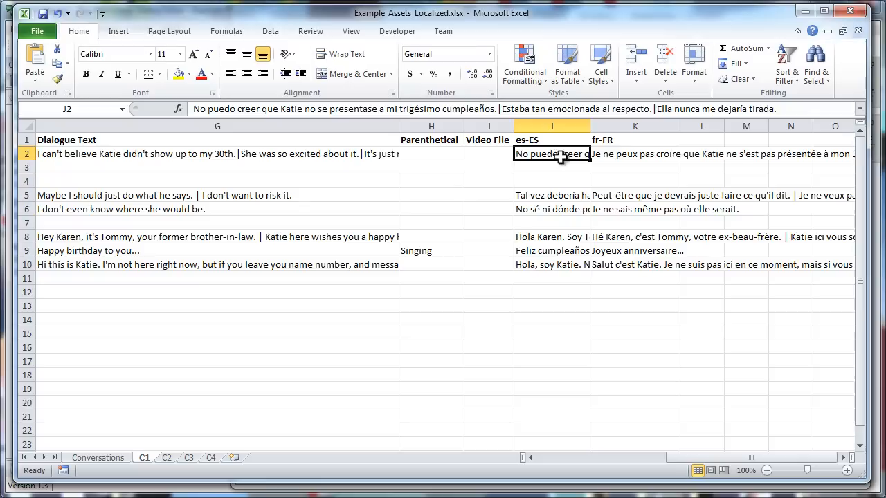
pyautogui.click(610, 154)
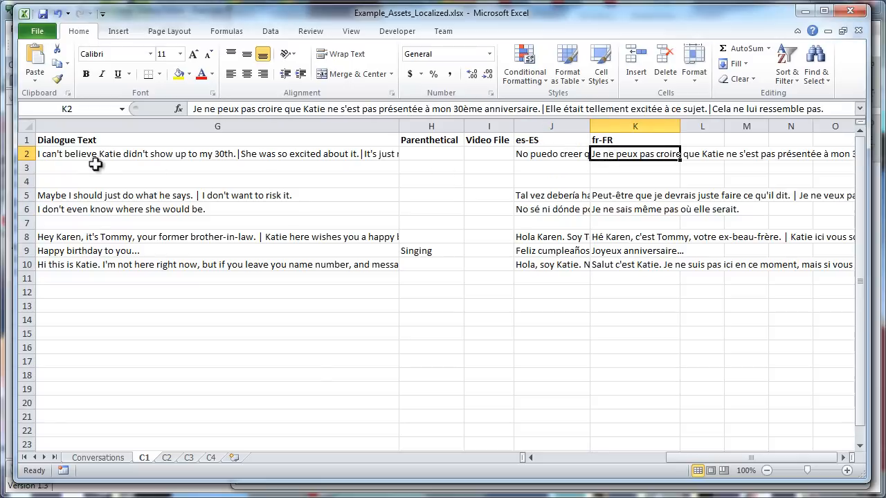
pyautogui.click(95, 164)
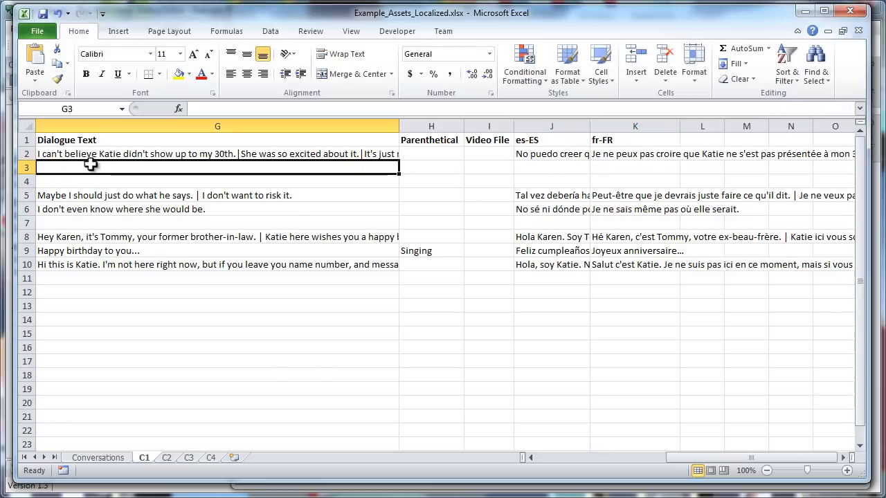
pyautogui.click(850, 11)
pyautogui.click(392, 282)
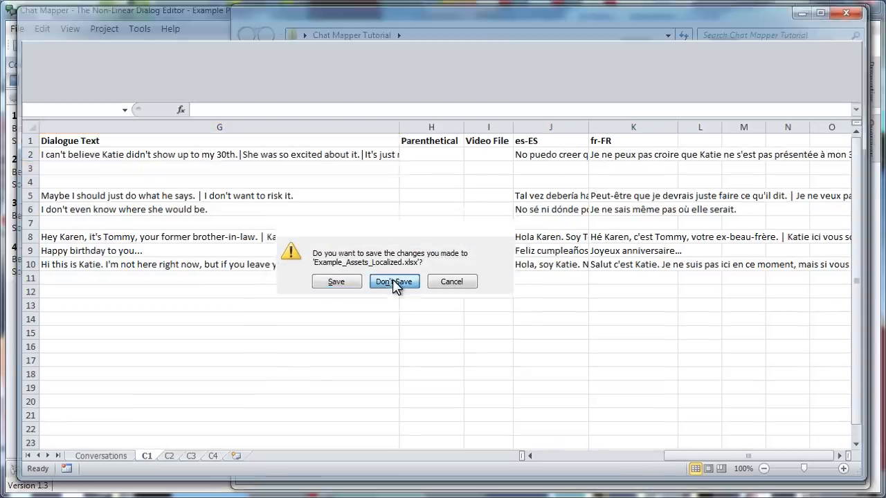
# - Import Example_Assets_Localized.xlsx as project data, updating conversations and dialogue nodes
pyautogui.click(177, 45)
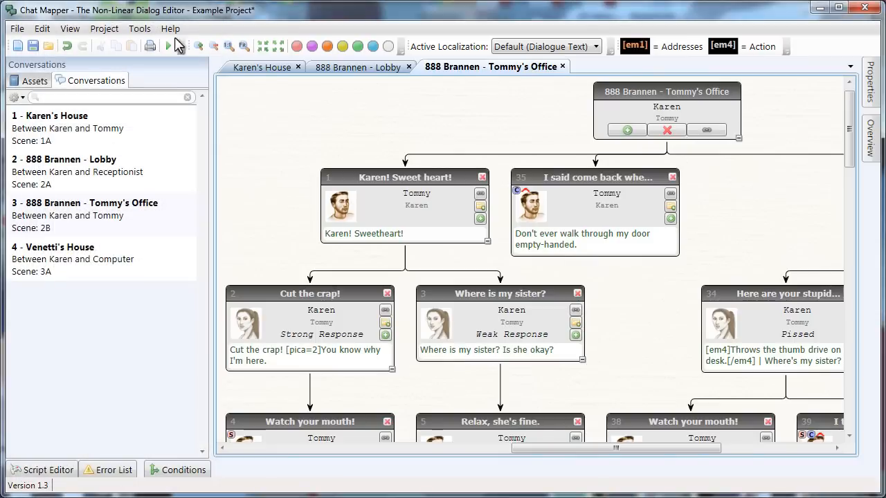
pyautogui.click(16, 31)
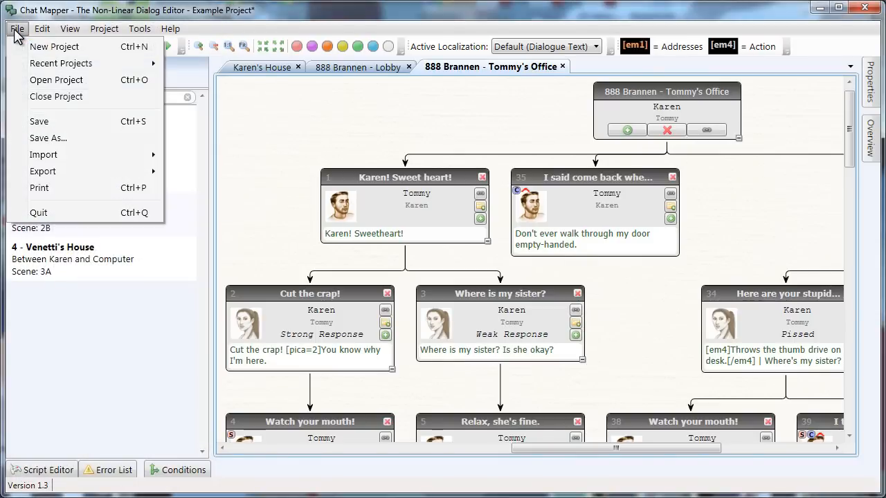
pyautogui.moveTo(51, 158)
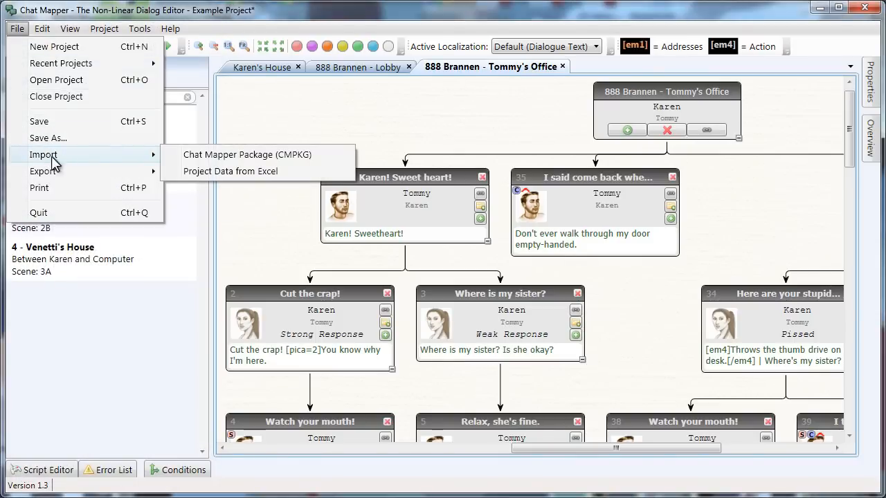
pyautogui.click(221, 172)
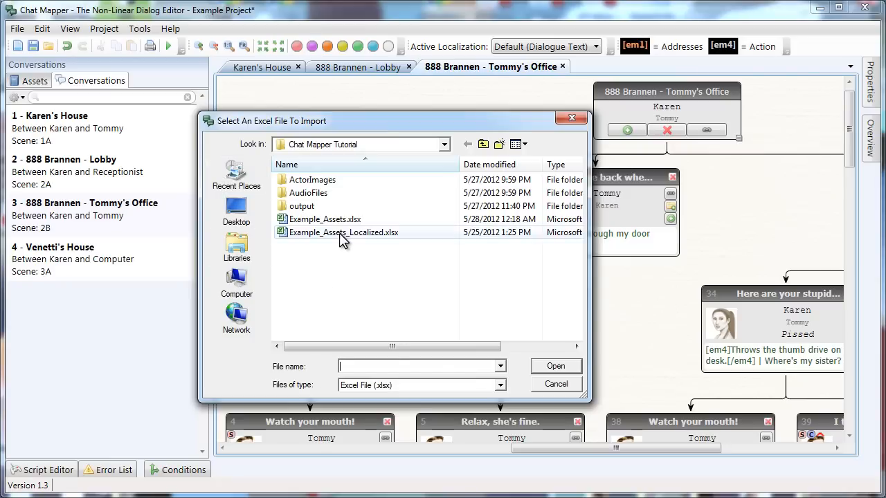
pyautogui.click(339, 234)
pyautogui.click(556, 366)
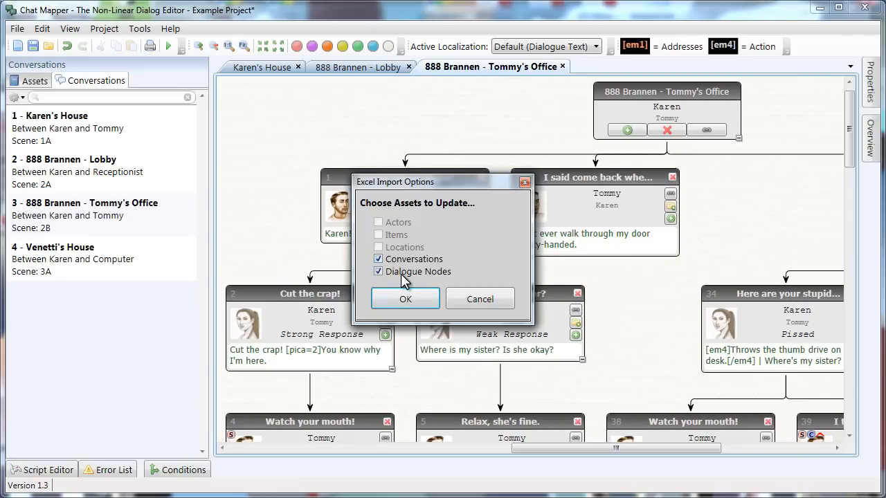
pyautogui.click(402, 302)
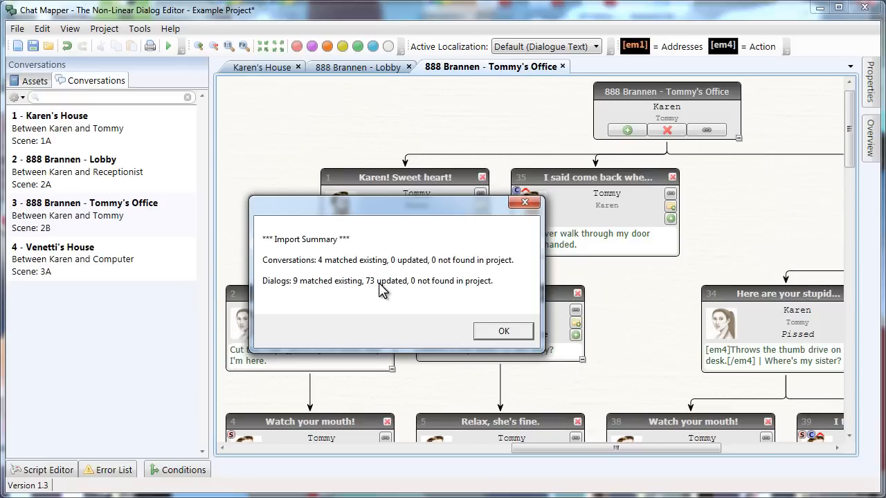
# - Dismiss the import summary and set the Active Localization to fr-FR
pyautogui.click(501, 332)
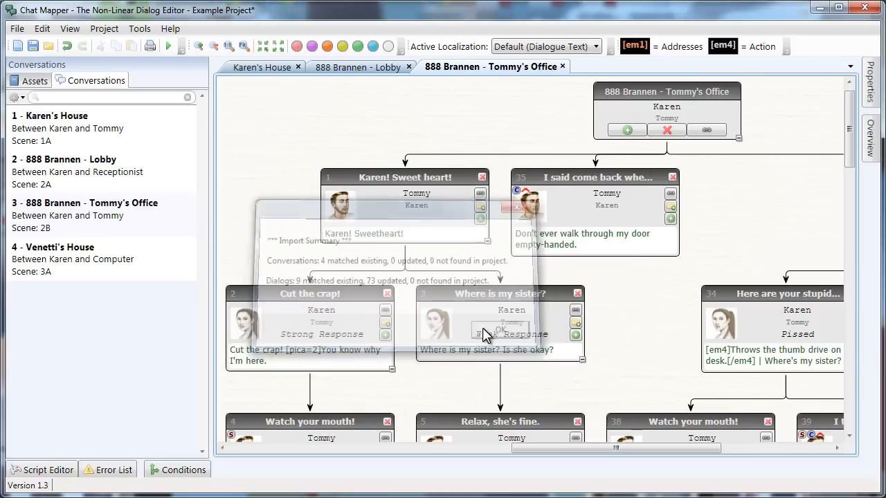
pyautogui.click(537, 50)
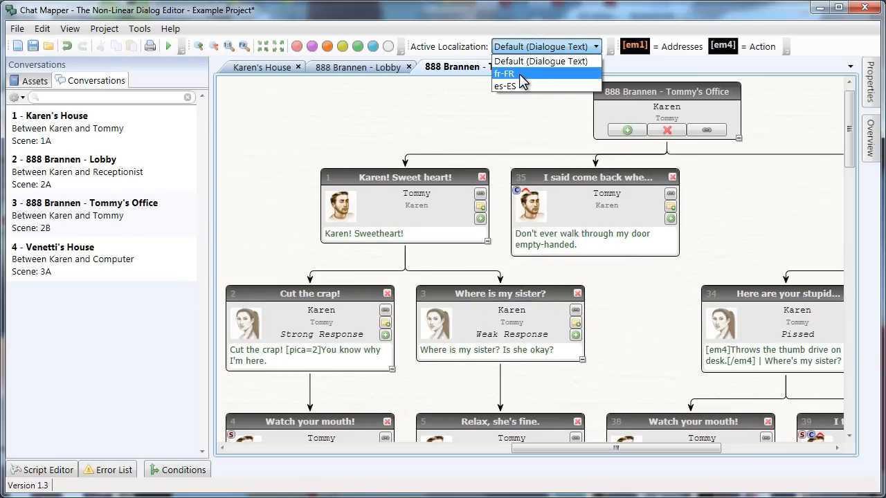
pyautogui.click(519, 73)
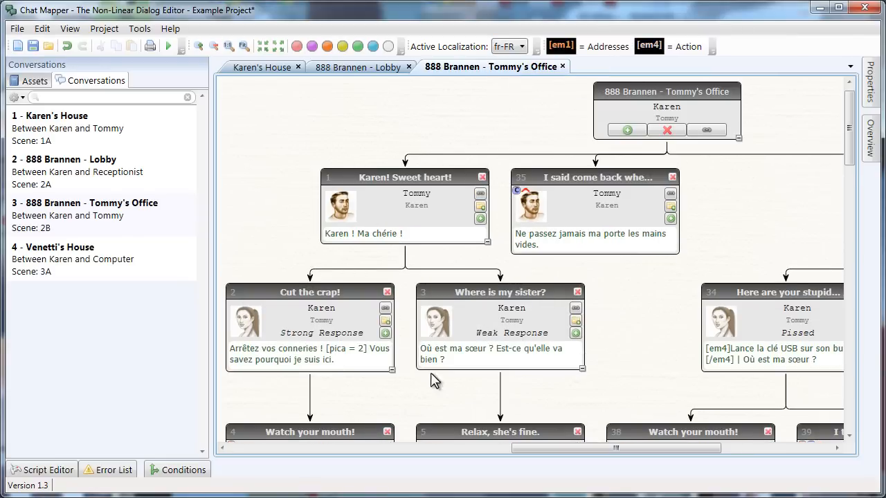
# - Pan the graph through the About 2, More about 2, reminder and Let's just say nodes in French
pyautogui.moveTo(603, 355); pyautogui.dragTo(580, 153)
pyautogui.moveTo(438, 351); pyautogui.dragTo(485, 298)
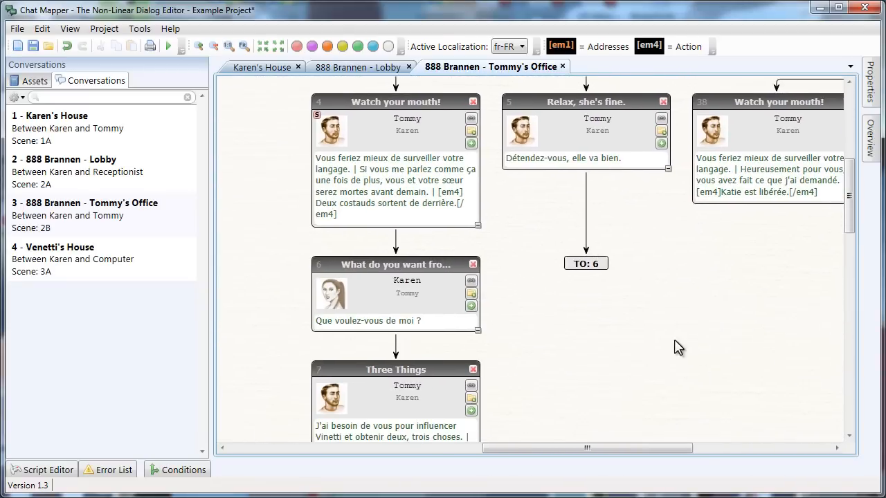
pyautogui.moveTo(674, 348); pyautogui.dragTo(642, 173)
pyautogui.moveTo(316, 387); pyautogui.dragTo(625, 225)
pyautogui.moveTo(422, 365); pyautogui.dragTo(278, 158)
pyautogui.moveTo(723, 330); pyautogui.dragTo(355, 339)
pyautogui.moveTo(729, 271); pyautogui.dragTo(470, 351)
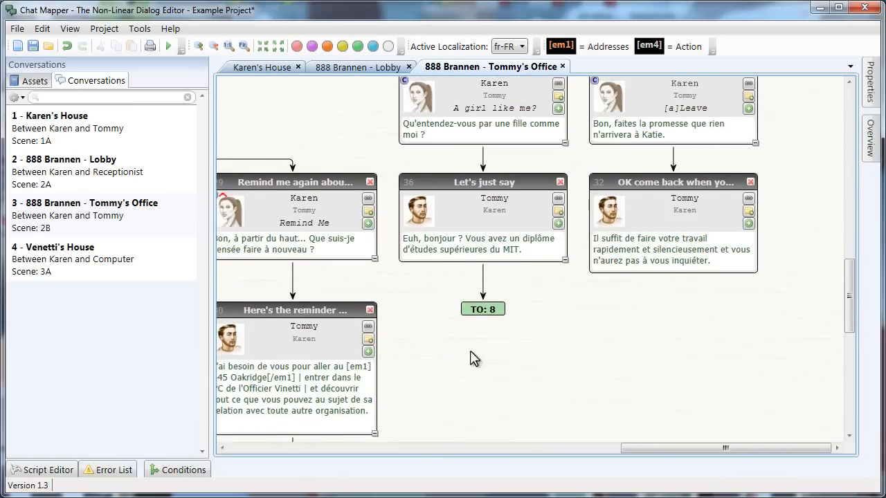
pyautogui.moveTo(776, 150); pyautogui.dragTo(609, 341)
pyautogui.moveTo(315, 317); pyautogui.dragTo(527, 170)
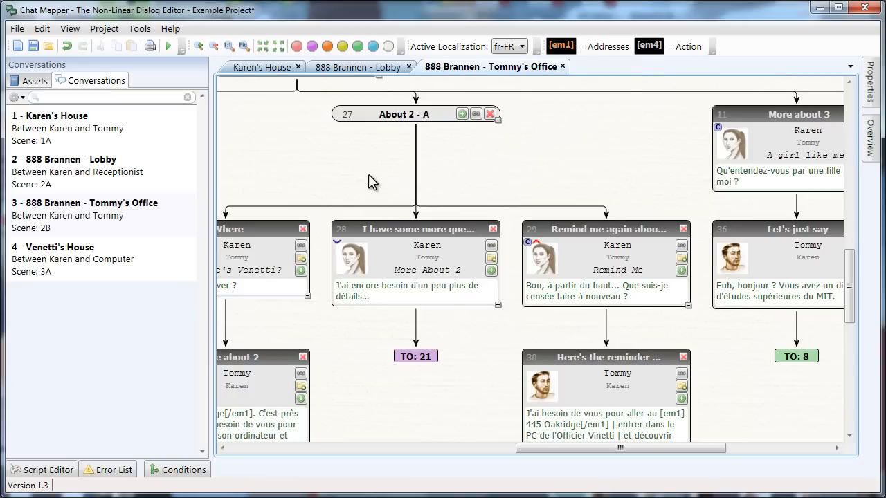
# - Glance at the File export options, then open the Command Line Tools page in Chat Mapper Help
pyautogui.click(11, 33)
pyautogui.moveTo(60, 173)
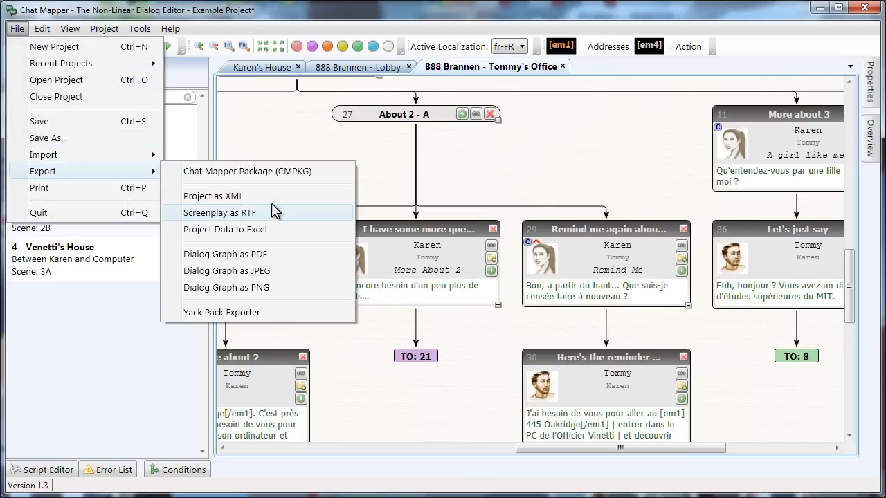
pyautogui.click(529, 159)
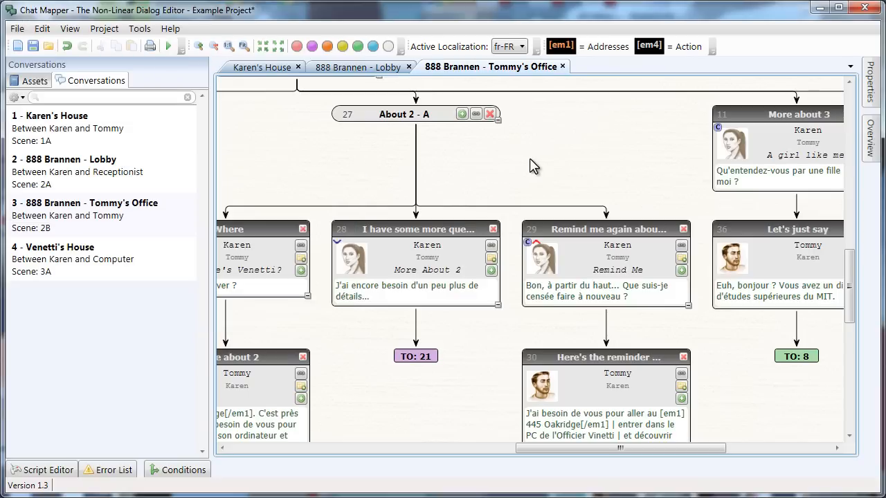
pyautogui.click(171, 28)
pyautogui.click(196, 48)
pyautogui.click(114, 206)
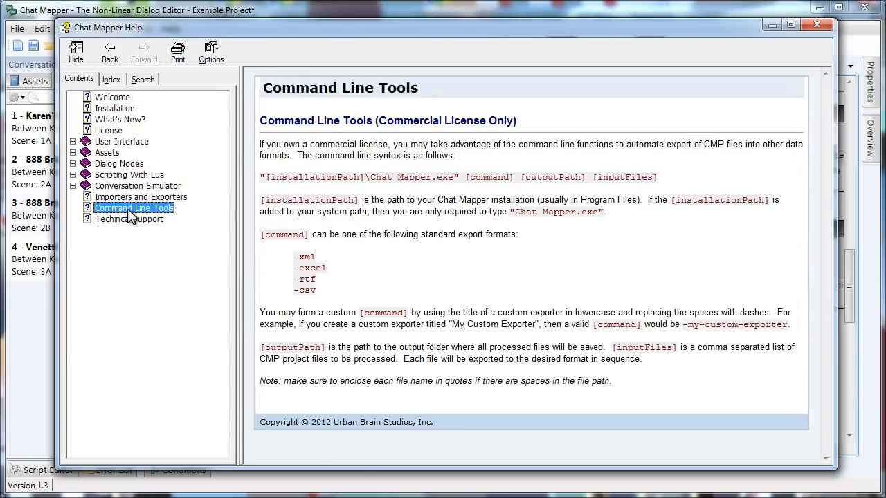
# - Highlight the executable path, [command] syntax and export format list, then close the help window
pyautogui.moveTo(261, 177); pyautogui.dragTo(651, 181)
pyautogui.click(699, 178)
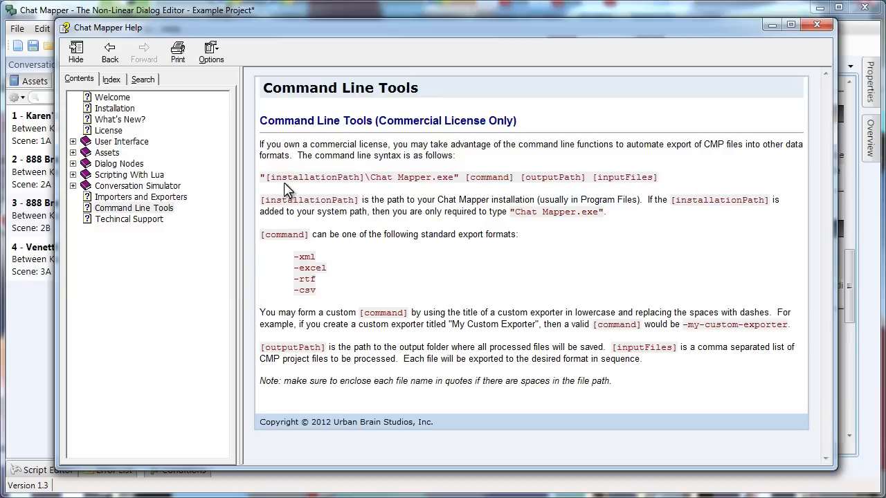
pyautogui.moveTo(261, 178); pyautogui.dragTo(453, 174)
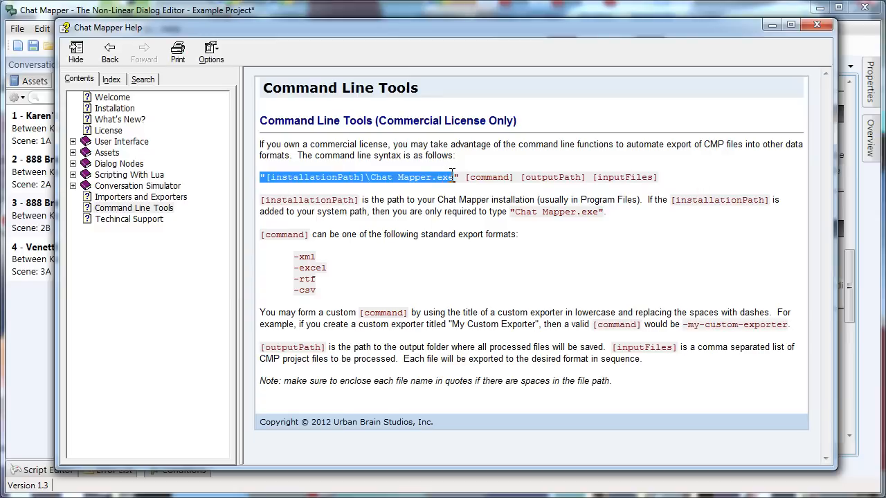
pyautogui.doubleClick(479, 177)
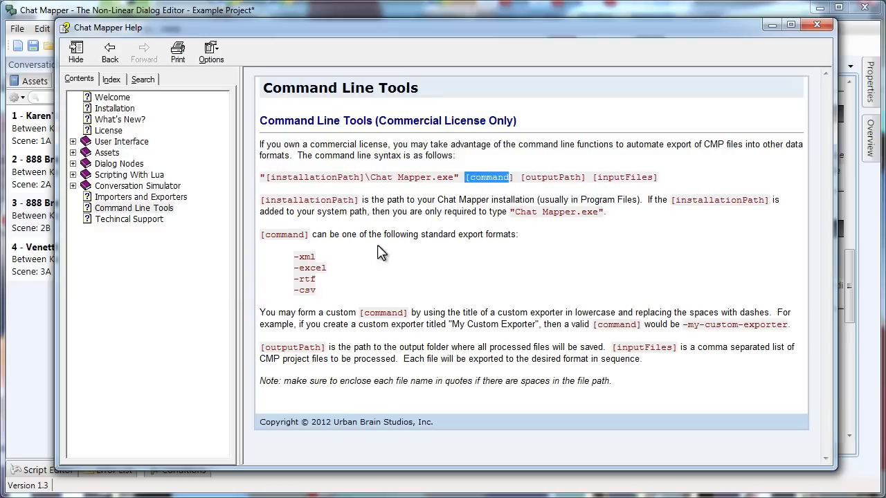
pyautogui.click(294, 256)
pyautogui.moveTo(294, 256); pyautogui.dragTo(328, 294)
pyautogui.click(330, 290)
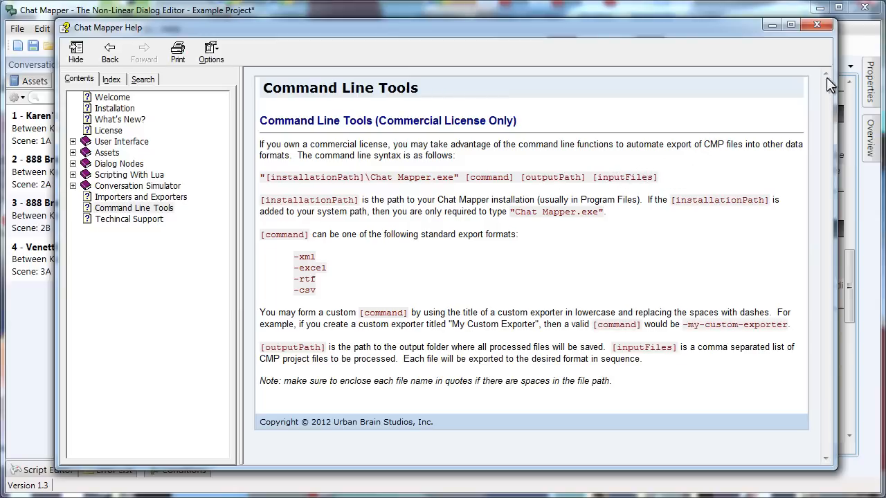
pyautogui.click(817, 25)
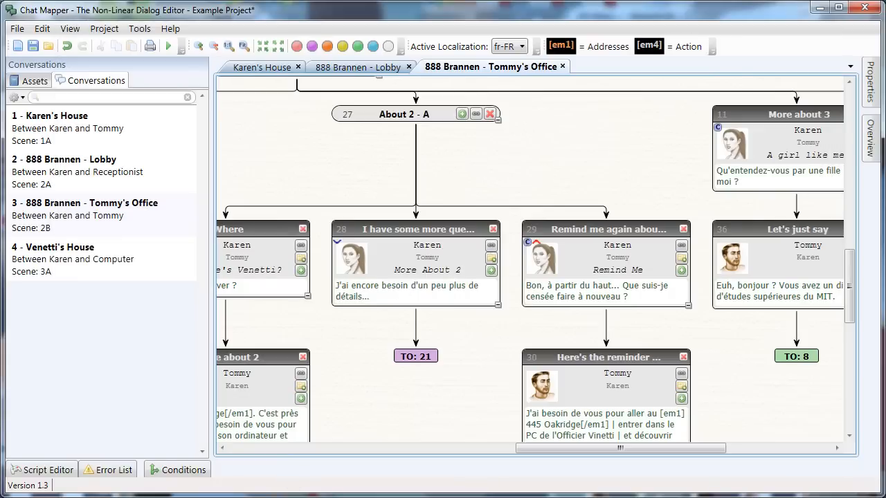
# - Open Command Prompt and drop Chat Mapper.exe into it to insert its quoted path
pyautogui.click(327, 497)
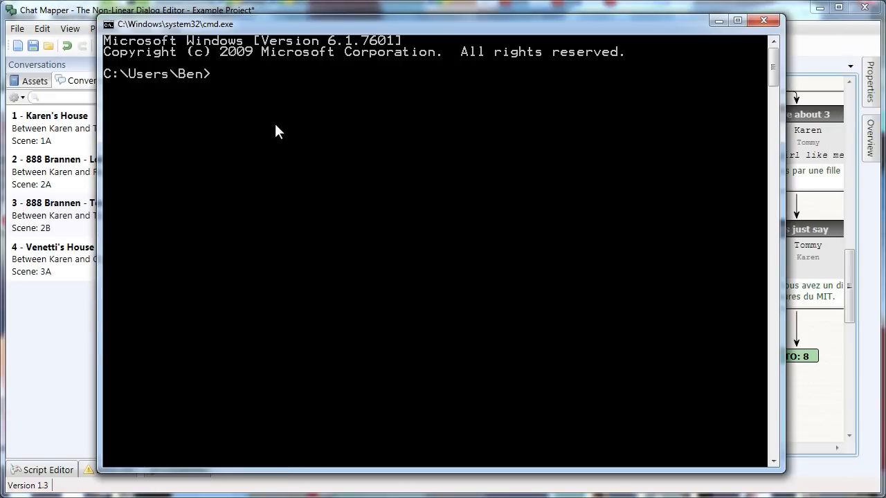
pyautogui.moveTo(259, 21); pyautogui.dragTo(157, 26)
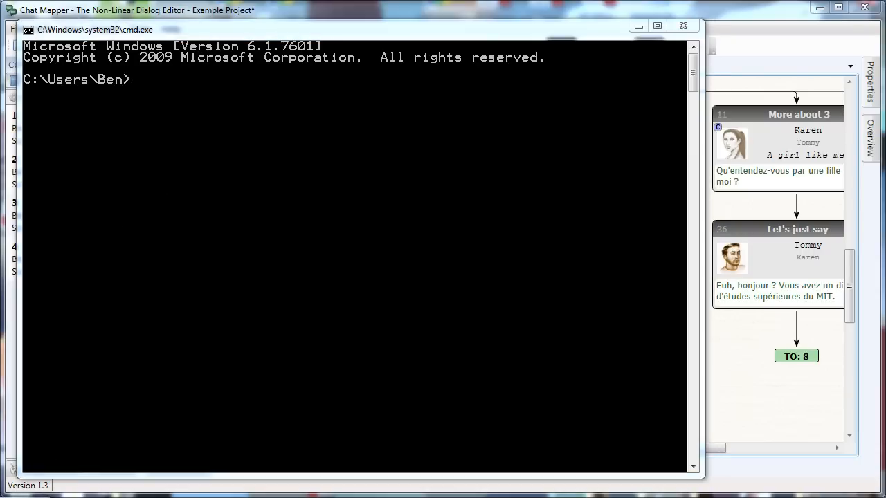
pyautogui.hotkey('alt', 'Tab')
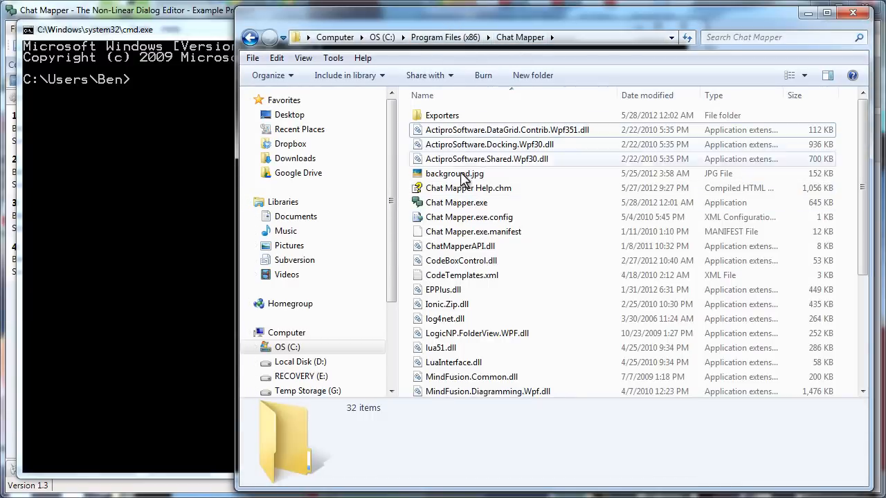
pyautogui.moveTo(443, 212); pyautogui.dragTo(201, 152)
# - Close the program folder window and type -xml after the executable path
pyautogui.click(195, 126)
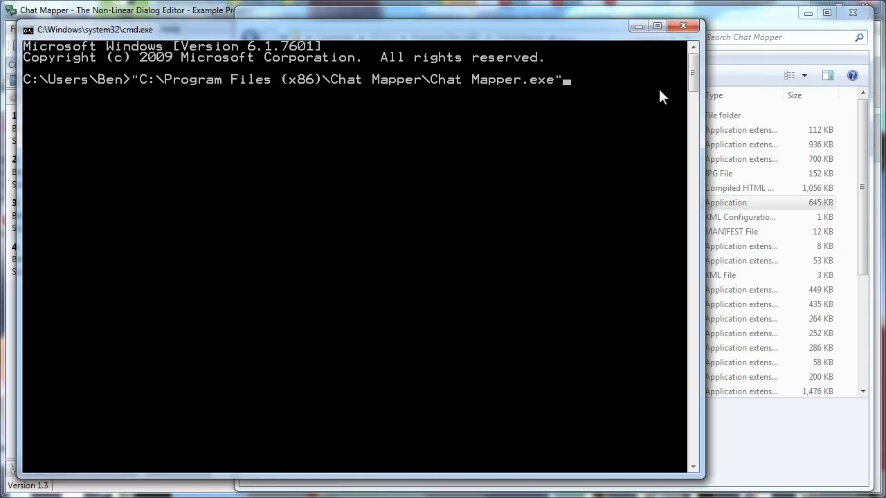
pyautogui.click(852, 12)
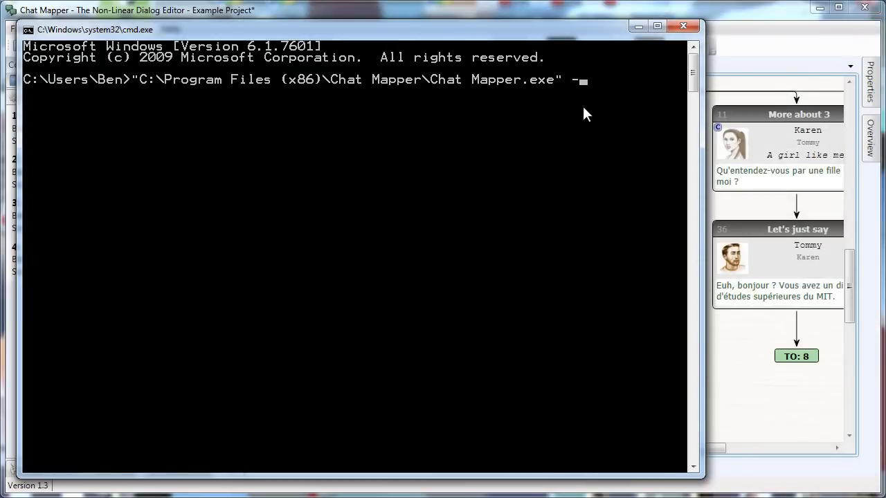
pyautogui.write('l')
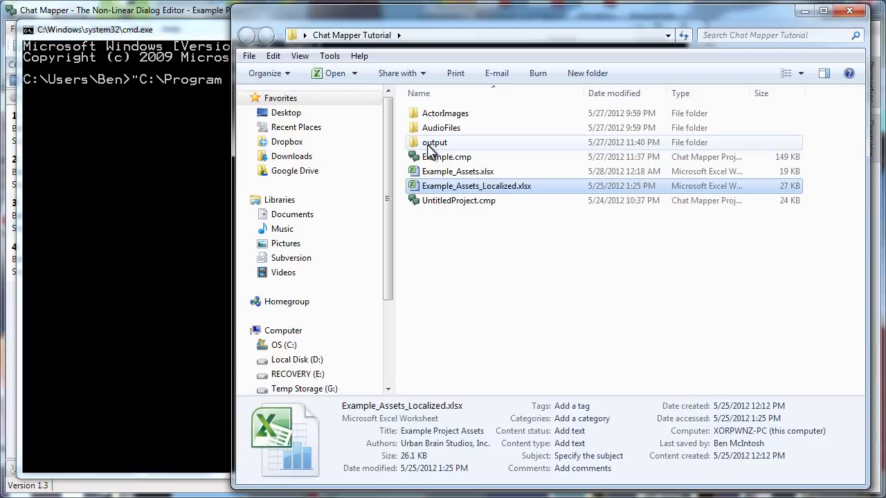
# - Add the output folder's path to the command from its Explorer address bar
pyautogui.doubleClick(429, 144)
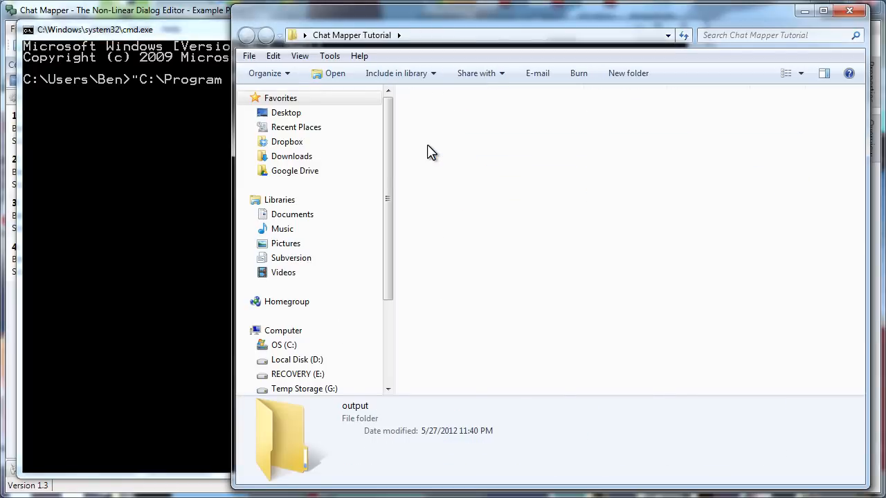
pyautogui.click(448, 37)
pyautogui.click(521, 168)
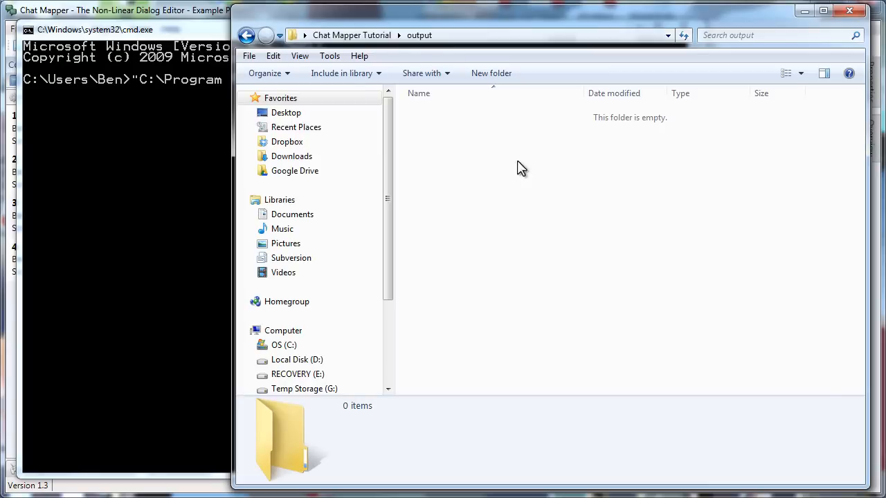
pyautogui.moveTo(292, 37); pyautogui.dragTo(146, 143)
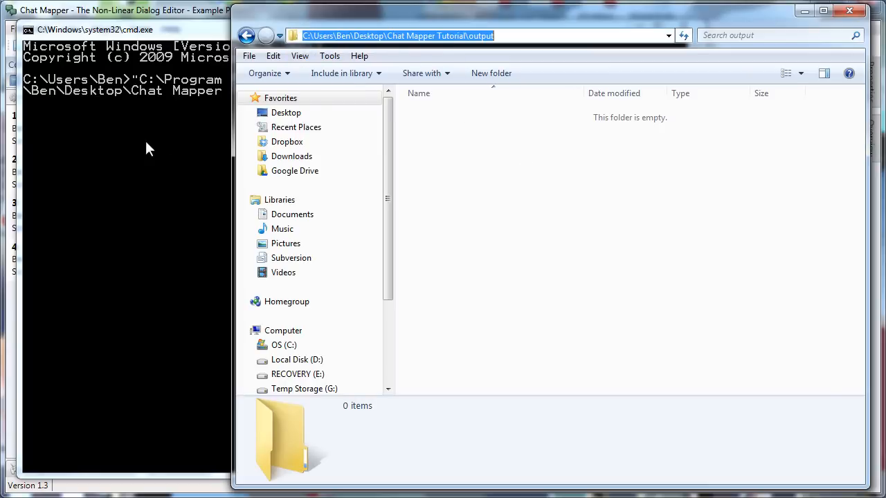
pyautogui.click(169, 153)
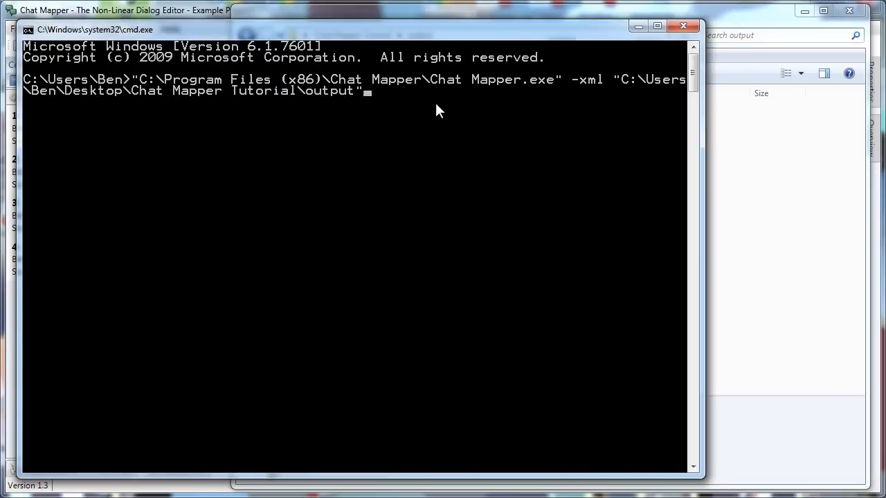
pyautogui.click(734, 151)
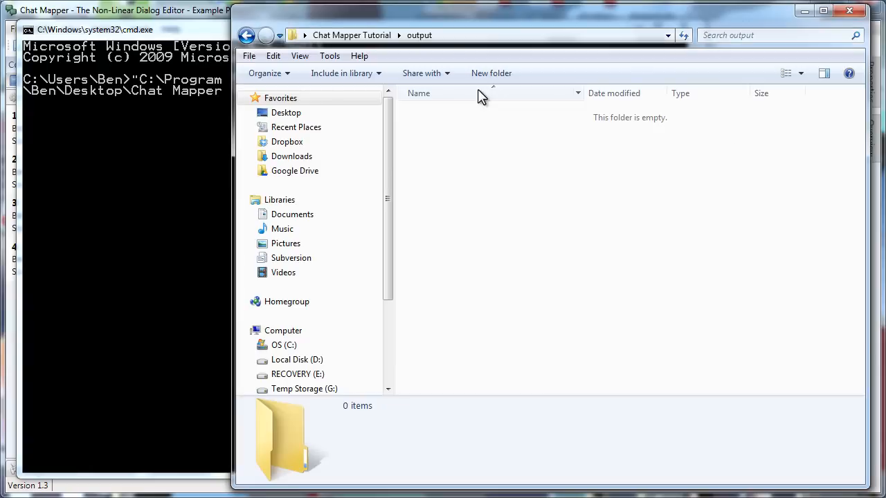
pyautogui.click(347, 35)
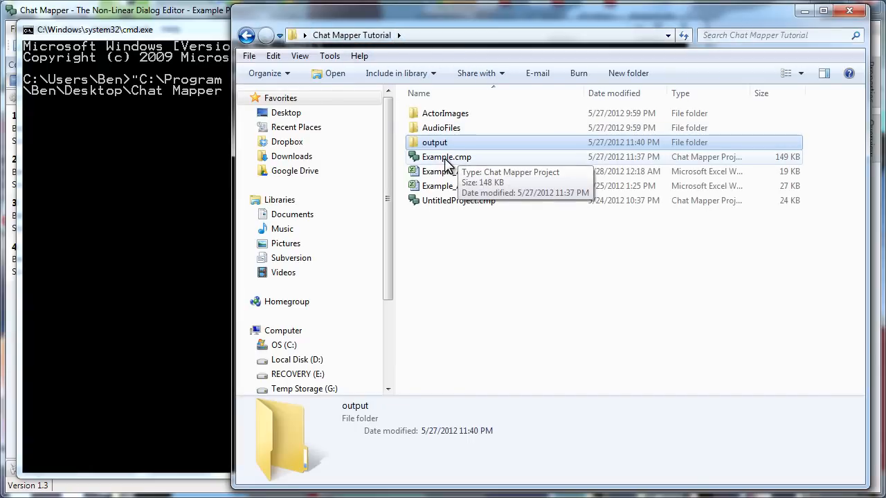
# - Append the Example.cmp project path to the command
pyautogui.moveTo(447, 157); pyautogui.dragTo(202, 173)
pyautogui.click(202, 173)
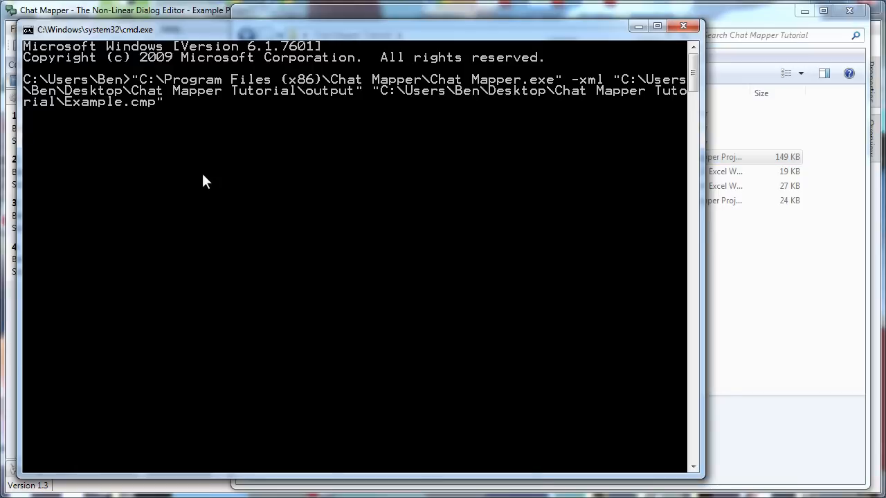
pyautogui.click(758, 300)
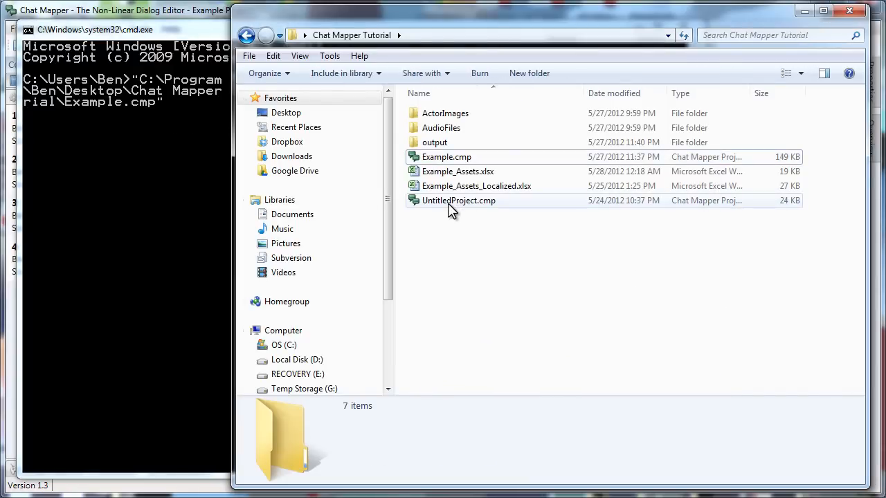
pyautogui.click(209, 133)
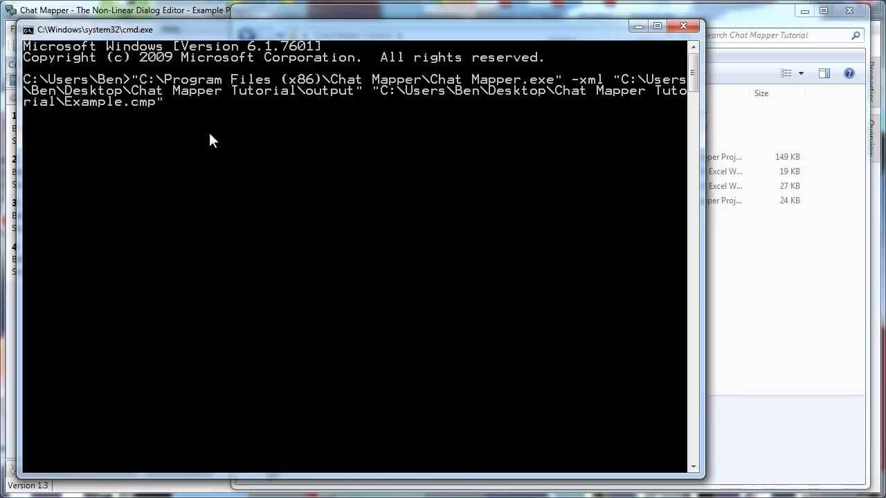
# - Type a comma and append the UntitledProject.cmp path after it
pyautogui.write(',')
pyautogui.click(731, 306)
pyautogui.click(446, 201)
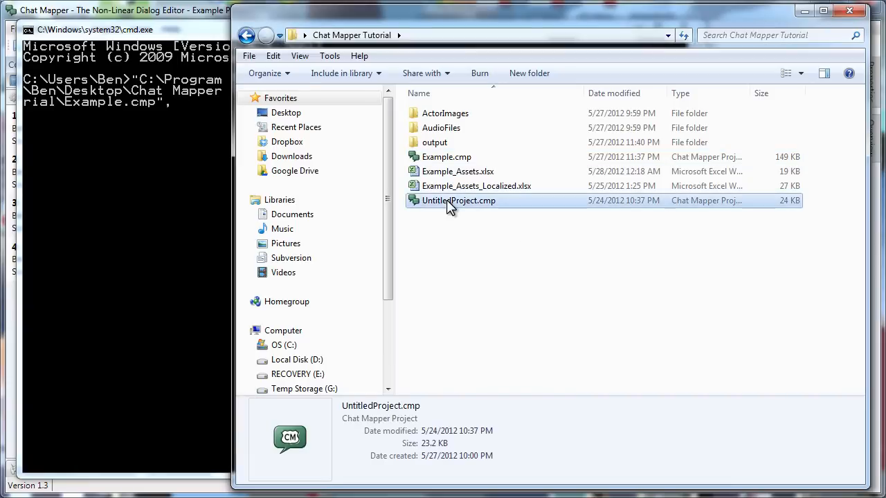
pyautogui.moveTo(446, 201); pyautogui.dragTo(199, 146)
pyautogui.click(210, 154)
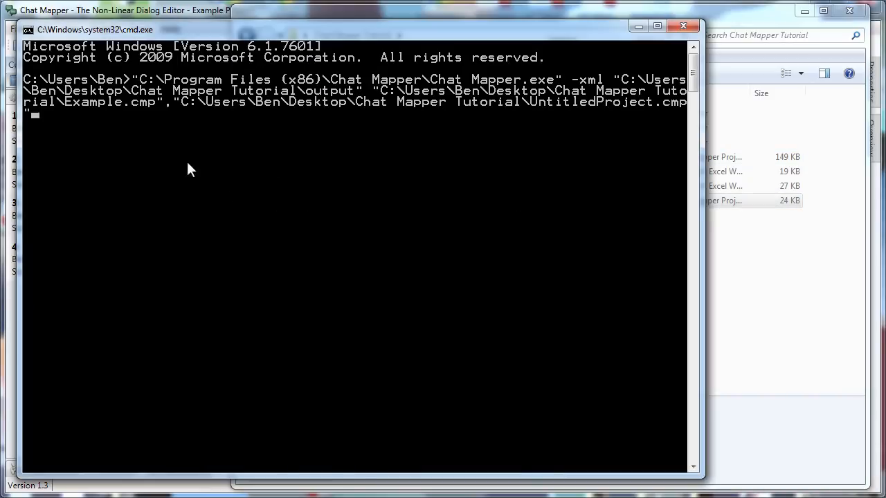
pyautogui.click(751, 311)
# - Close Chat Mapper without saving the project changes
pyautogui.click(106, 11)
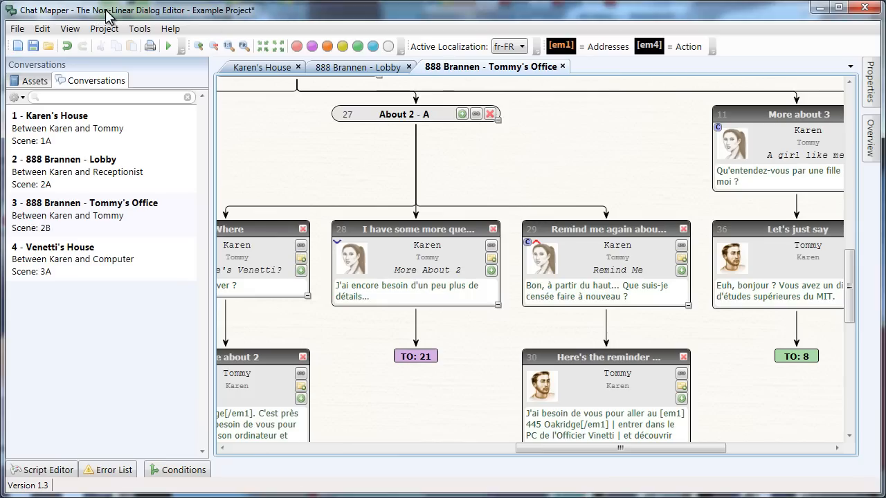
pyautogui.click(864, 9)
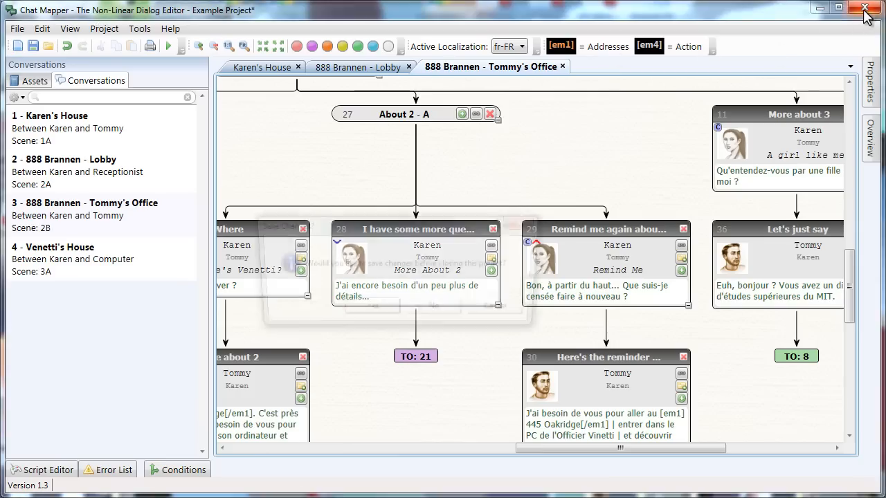
pyautogui.click(432, 313)
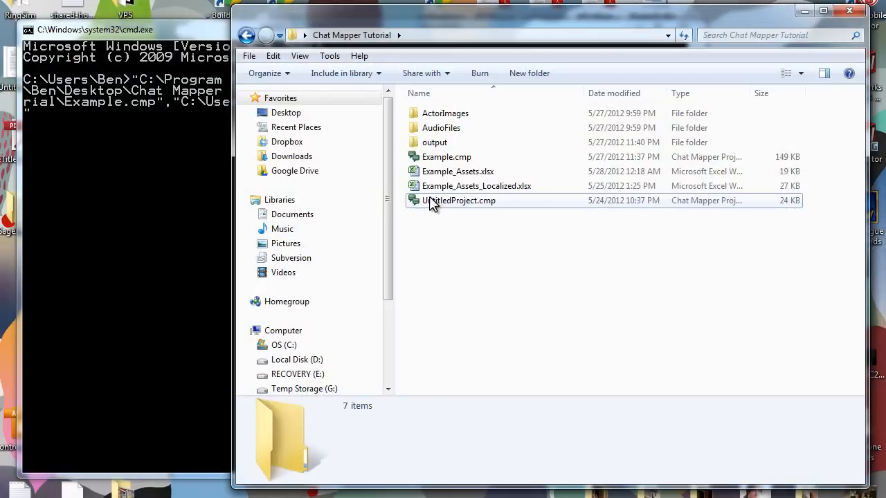
# - Run the export command, then close the Console Output and Command Prompt
pyautogui.click(145, 178)
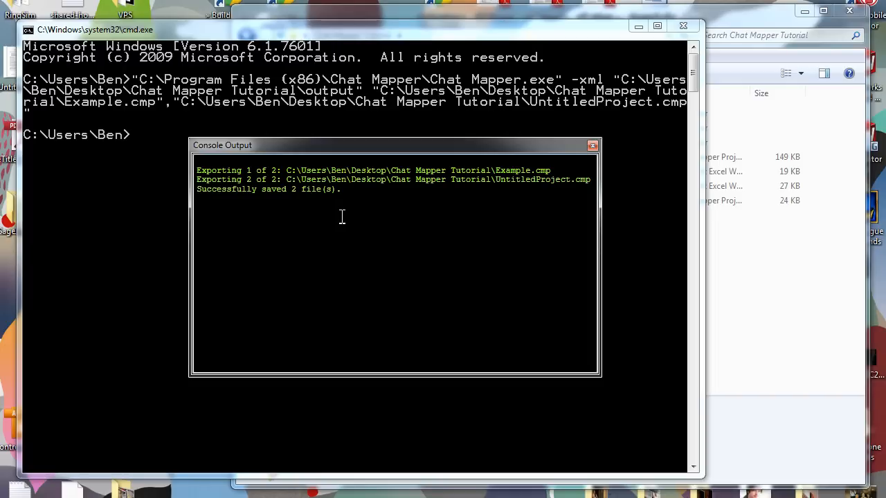
pyautogui.click(592, 147)
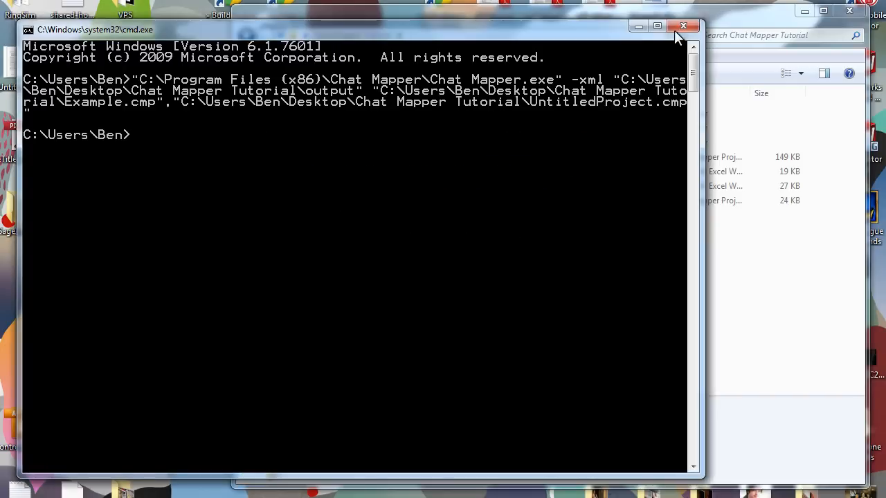
pyautogui.click(683, 26)
# - Widen Explorer, open the output folder and inspect Example.xml and UntitledProject.xml
pyautogui.moveTo(230, 127); pyautogui.dragTo(2, 123)
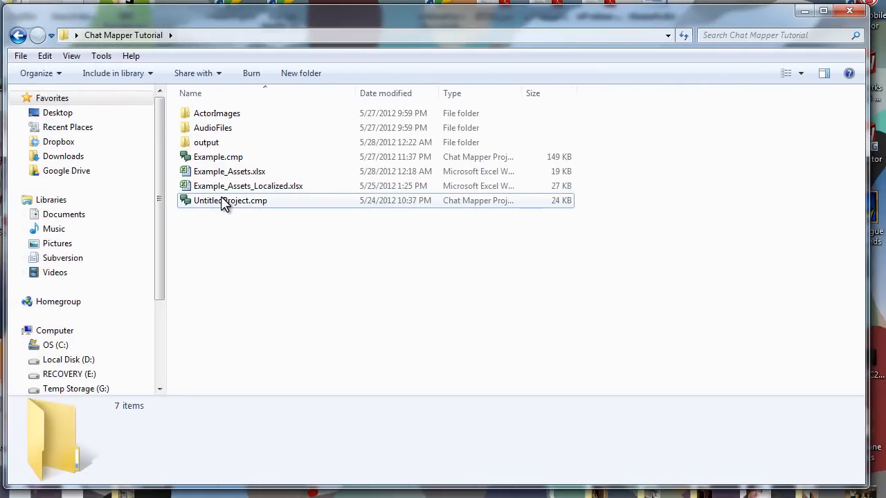
pyautogui.doubleClick(220, 143)
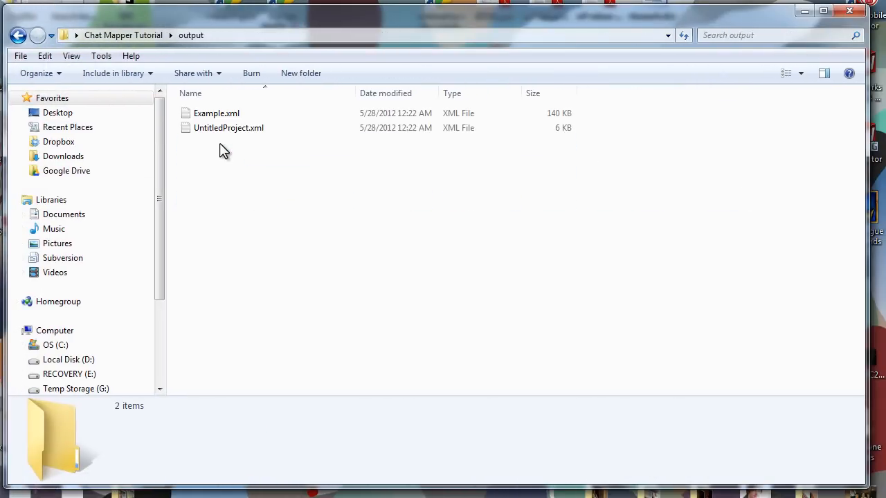
pyautogui.click(231, 115)
pyautogui.click(242, 131)
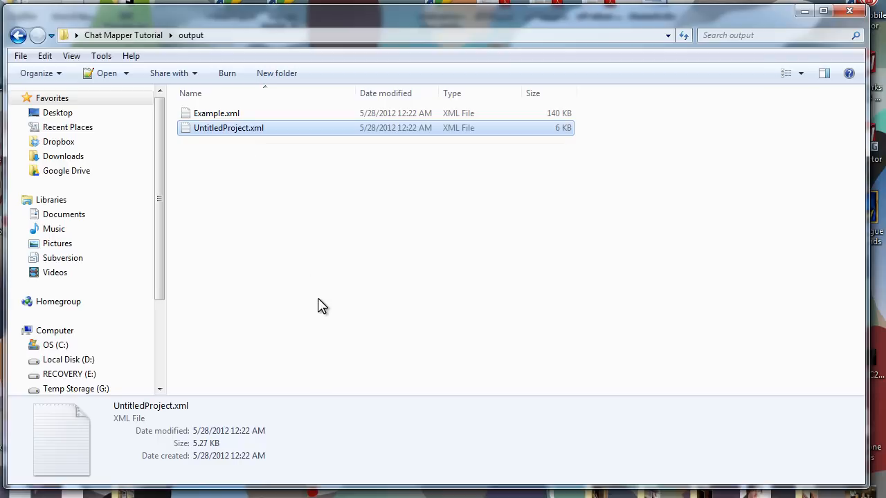